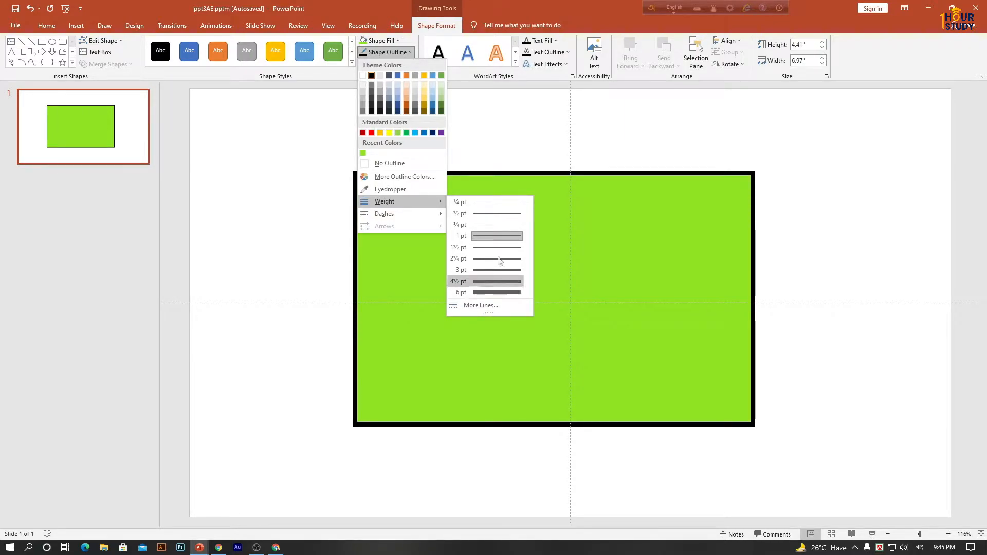
Open the detailed line settings for the green rectangle's outline.
click(474, 307)
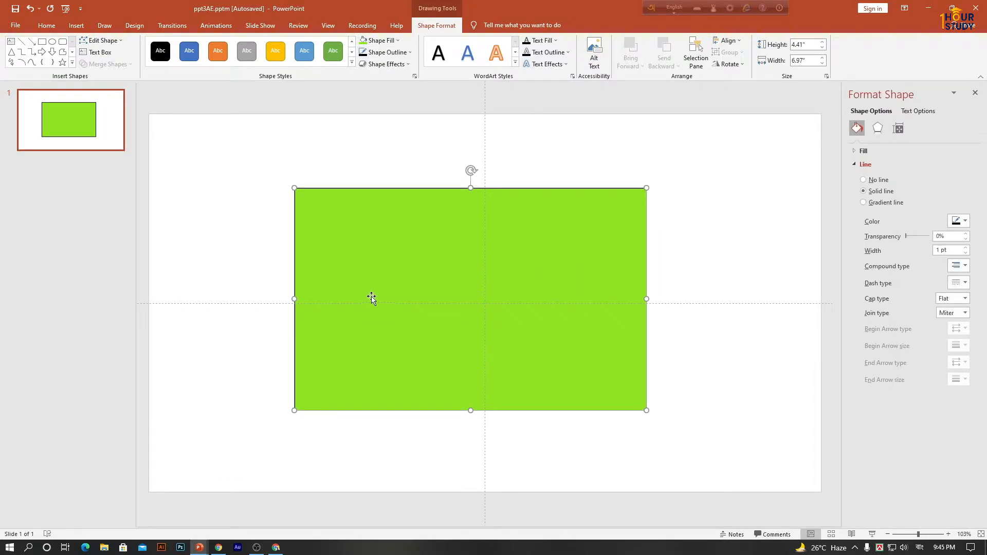
click(407, 51)
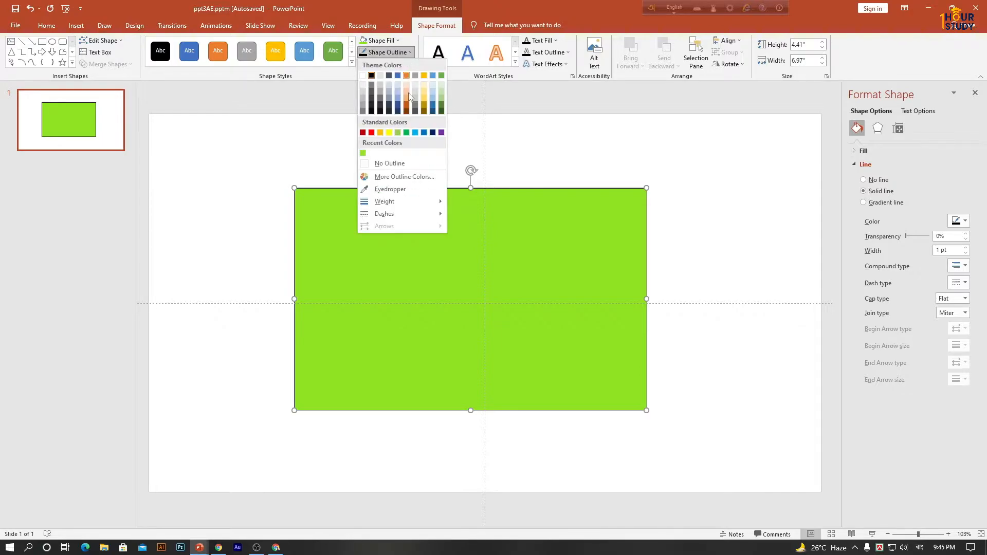
mouse_move(413, 205)
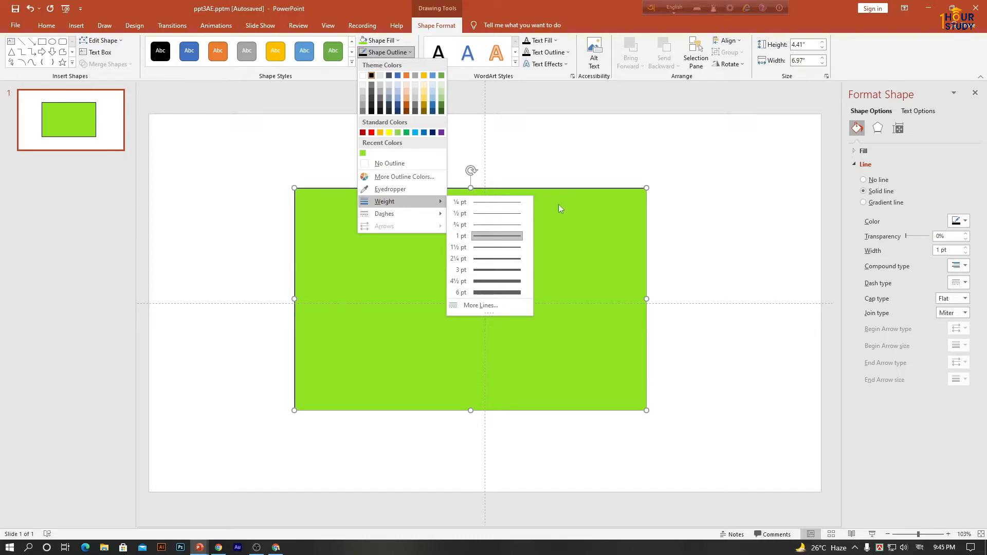
click(535, 156)
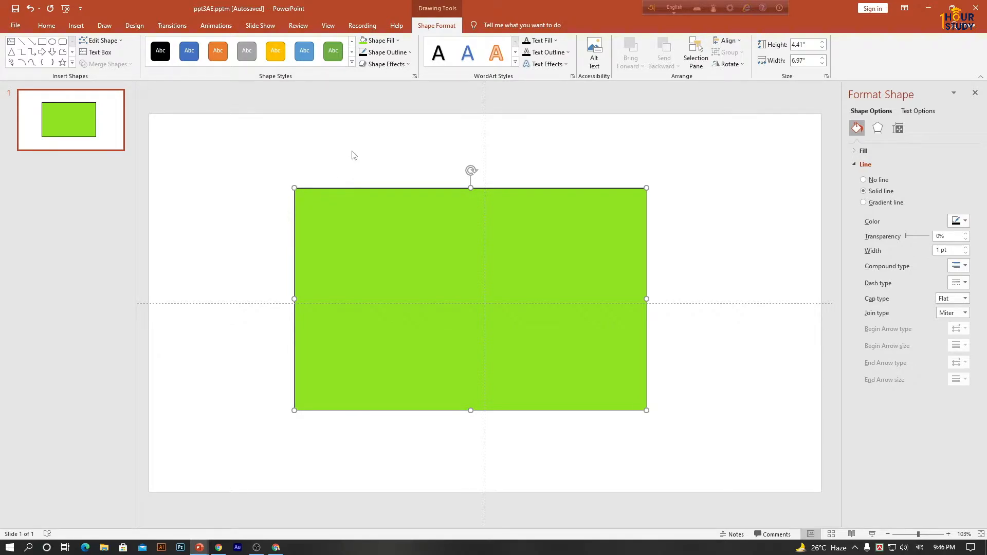
click(405, 53)
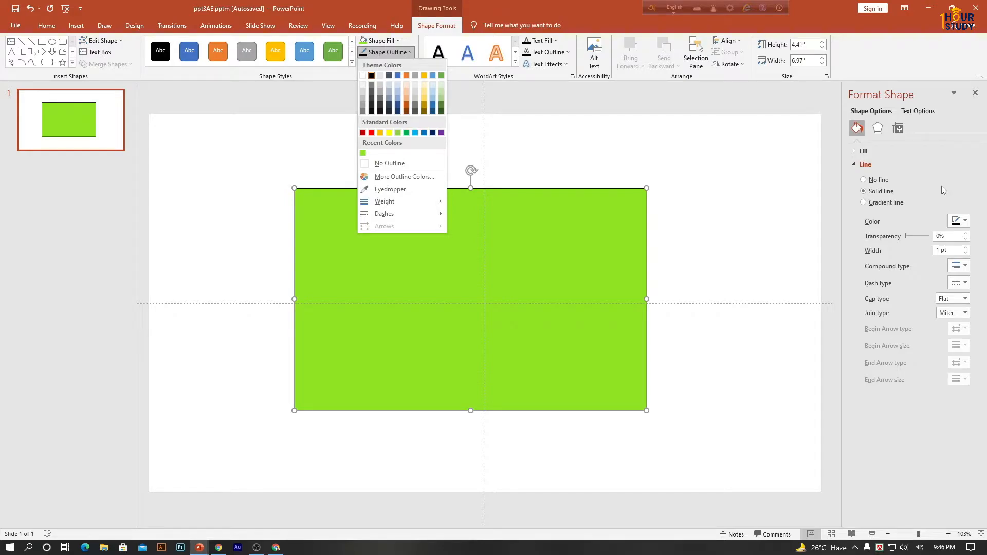
Increase the width of the rectangle's solid black outline to 8.5 pt.
click(967, 253)
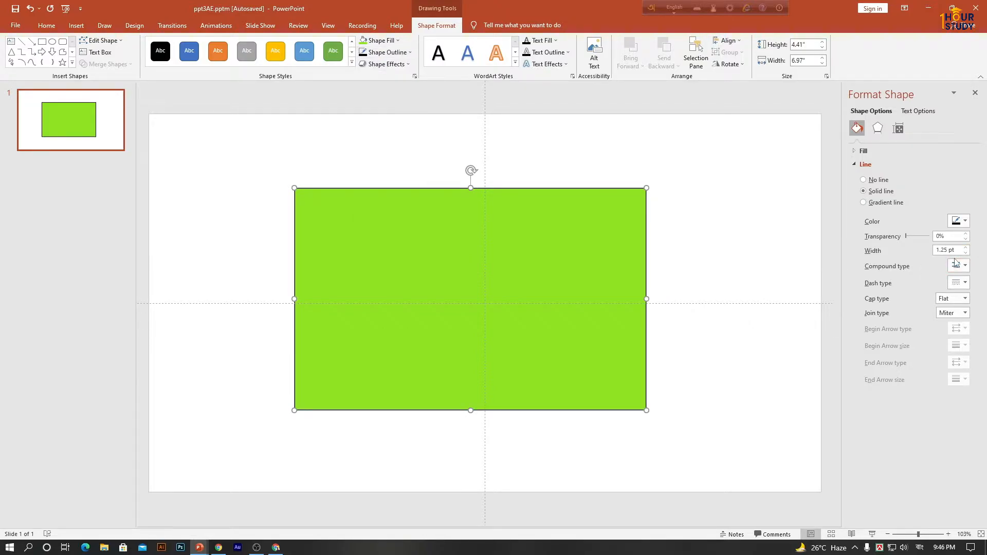
click(966, 249)
click(966, 249)
click(966, 249)
click(966, 249)
click(966, 249)
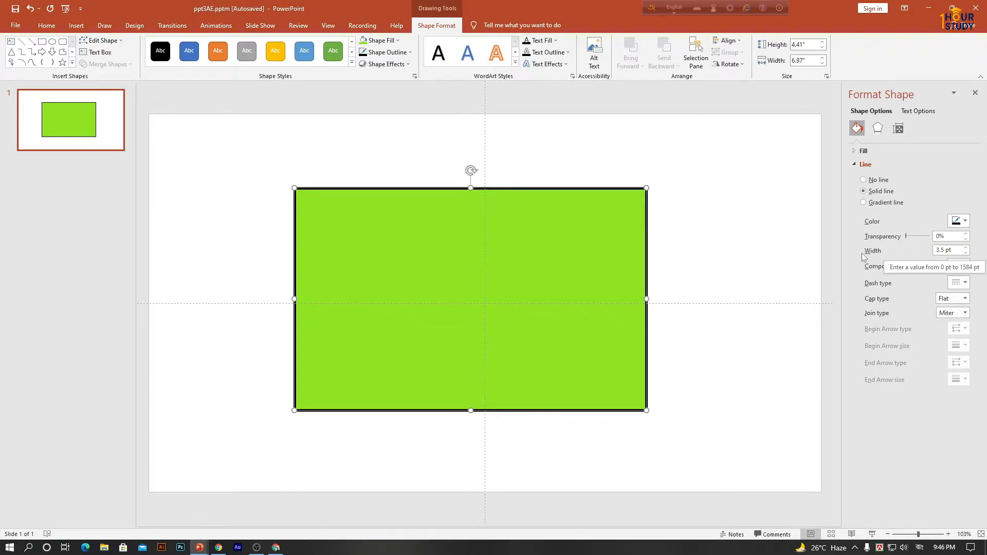
click(966, 249)
click(966, 249)
click(966, 248)
click(966, 249)
click(966, 249)
click(966, 249)
click(966, 249)
click(966, 249)
click(966, 249)
click(966, 249)
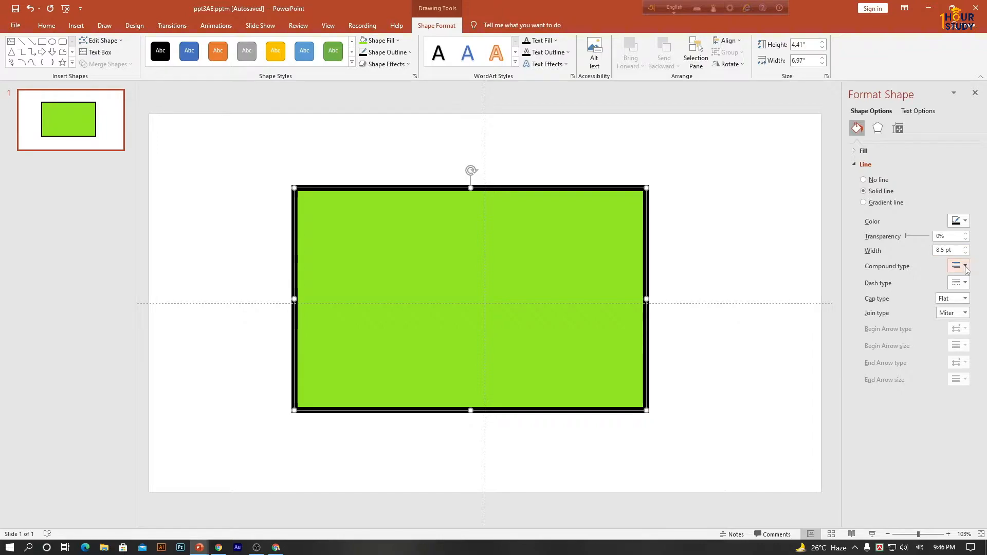
Change the outline's compound type to the triple line and deselect the rectangle.
click(966, 268)
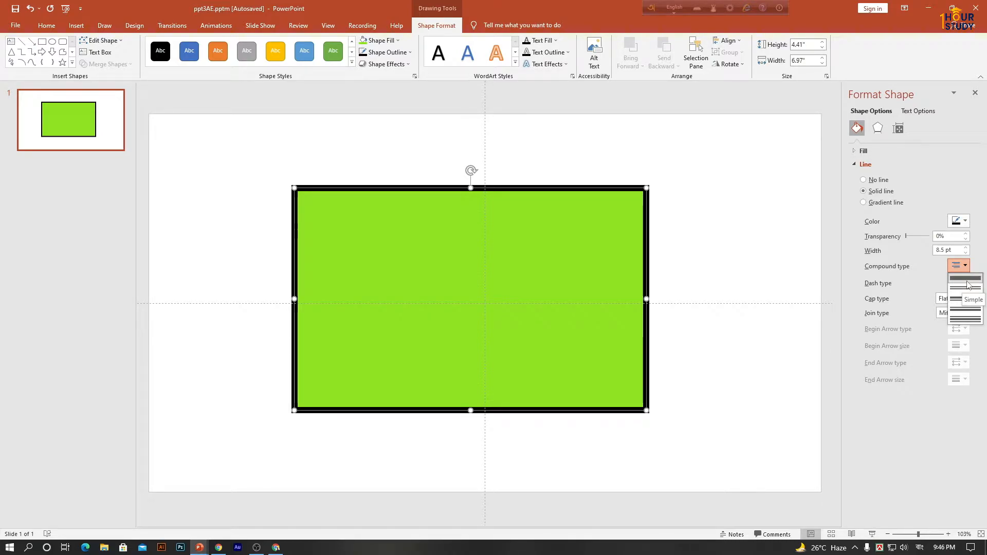
click(967, 285)
click(958, 266)
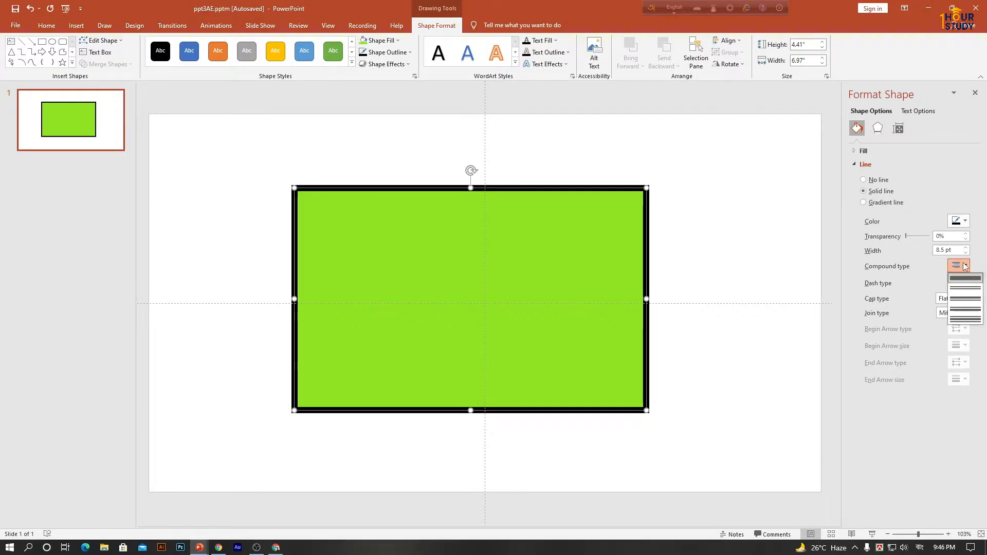
click(966, 320)
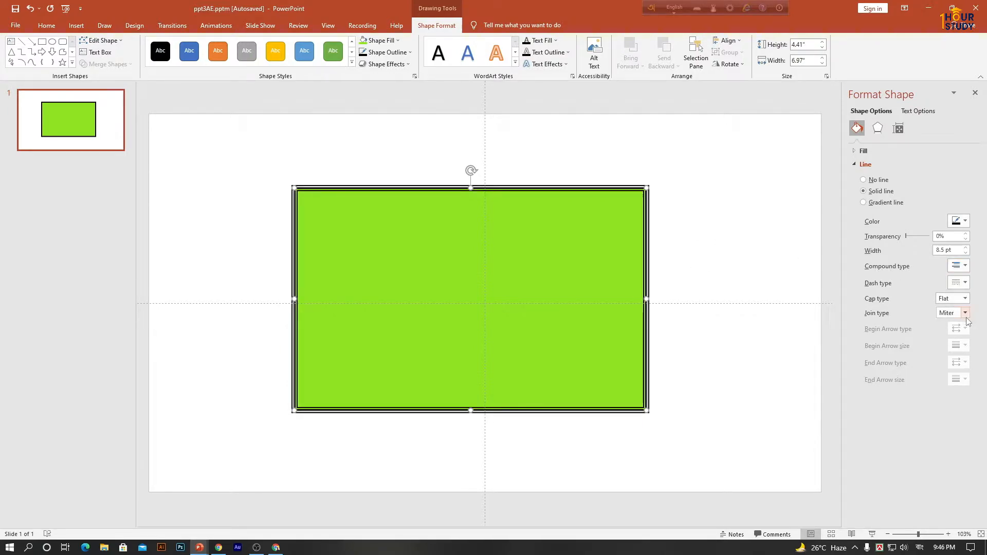
click(679, 223)
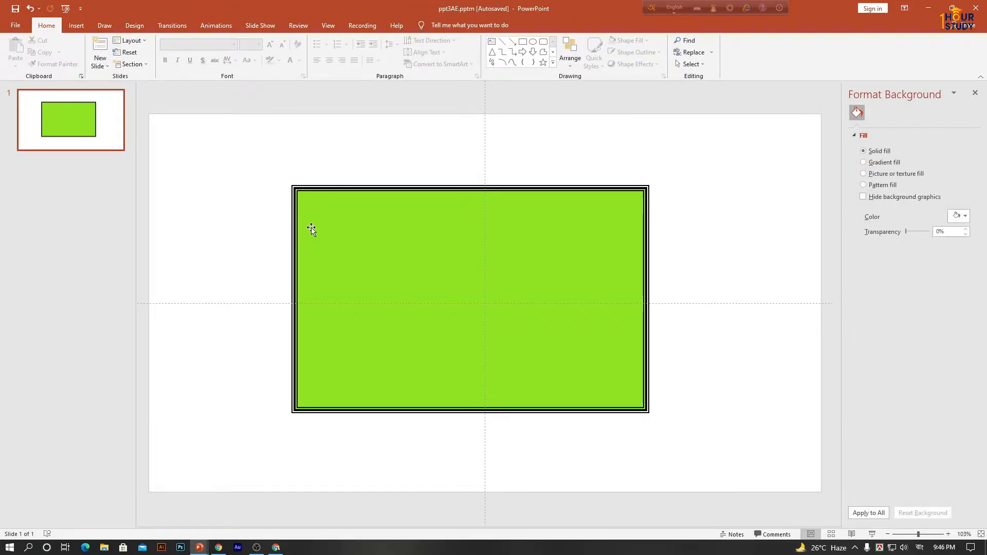
Move the rectangle slightly right and down so it is vertically centred on the slide.
drag(312, 230, 338, 234)
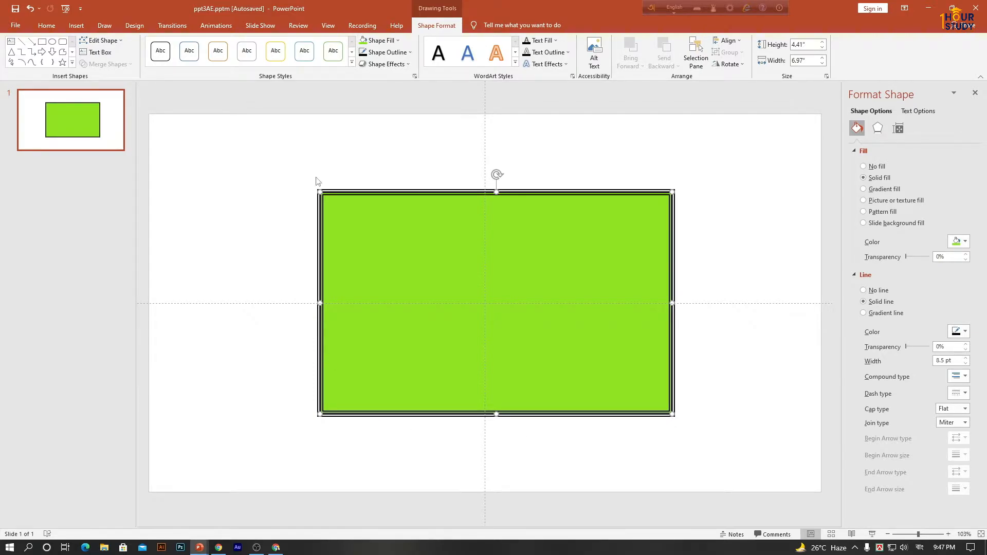
click(327, 161)
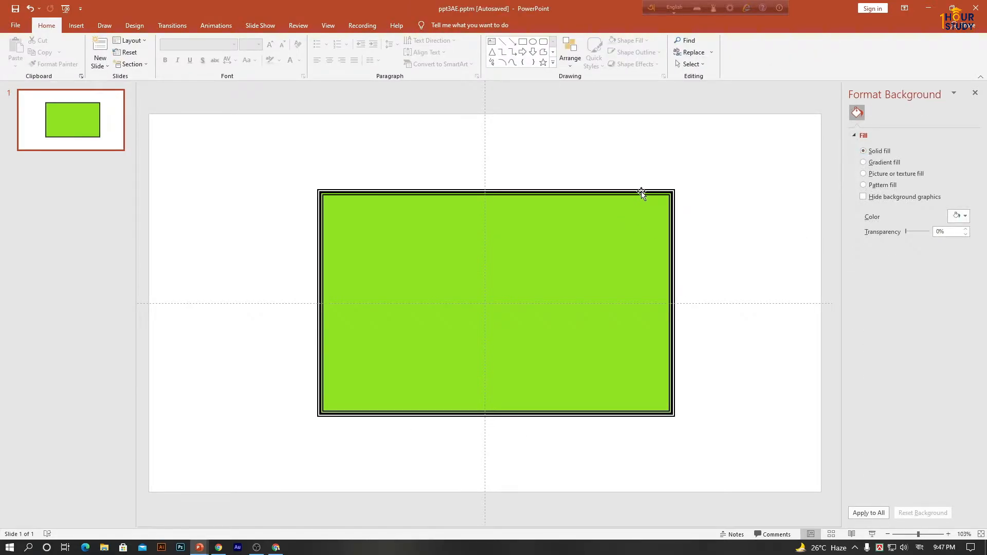
Remove the triple-line outline from the green rectangle.
click(501, 210)
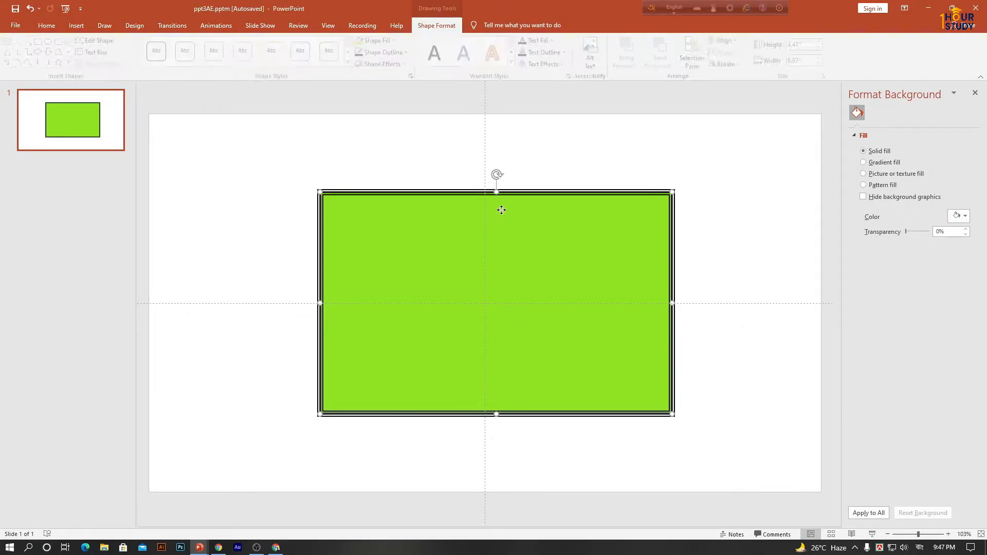
click(409, 52)
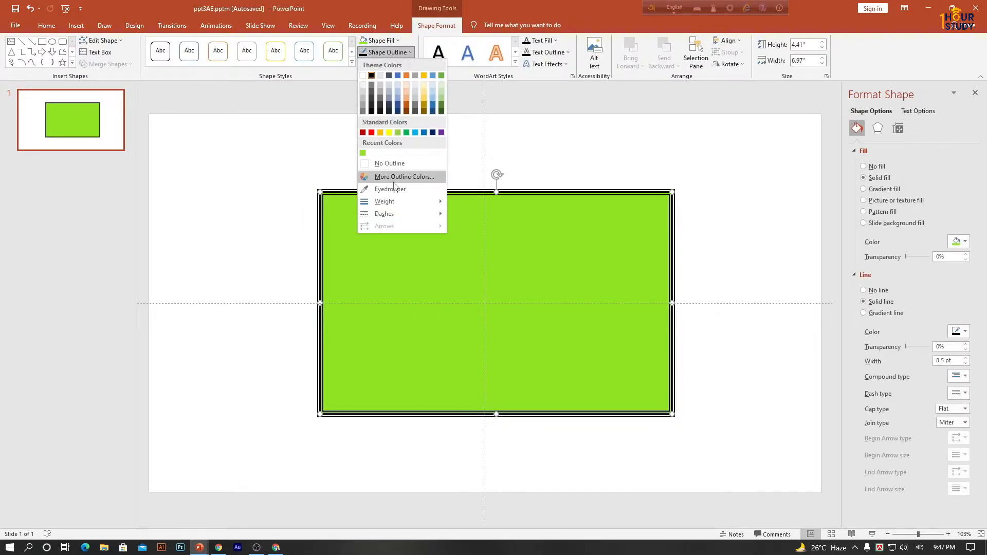
mouse_move(404, 199)
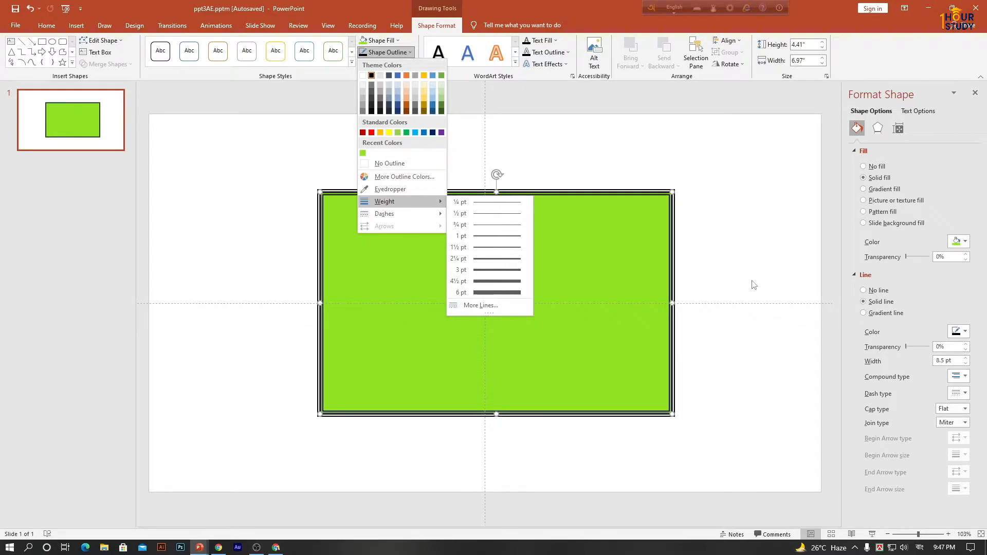
click(365, 168)
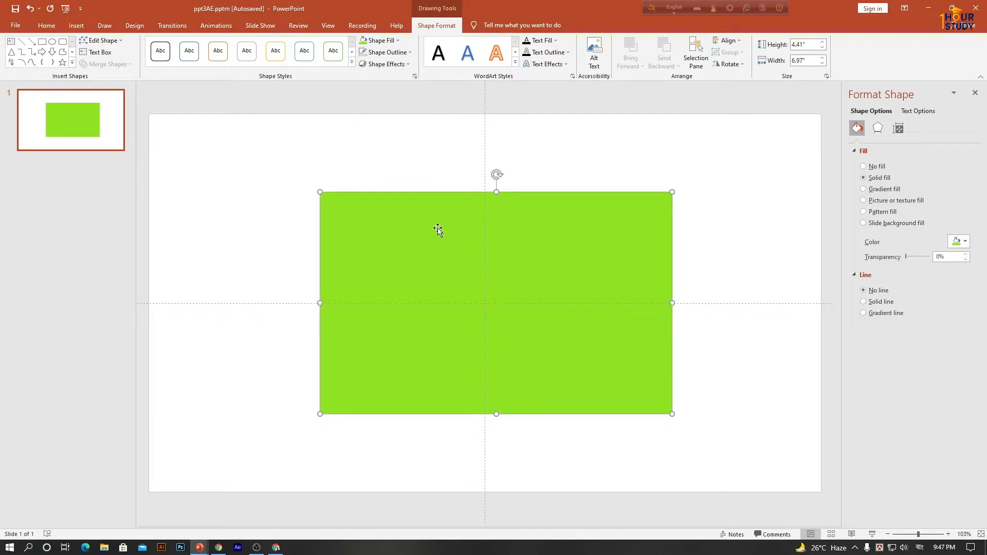
Try the Square Dot dash style on the rectangle's outline and remove the outline again.
click(406, 53)
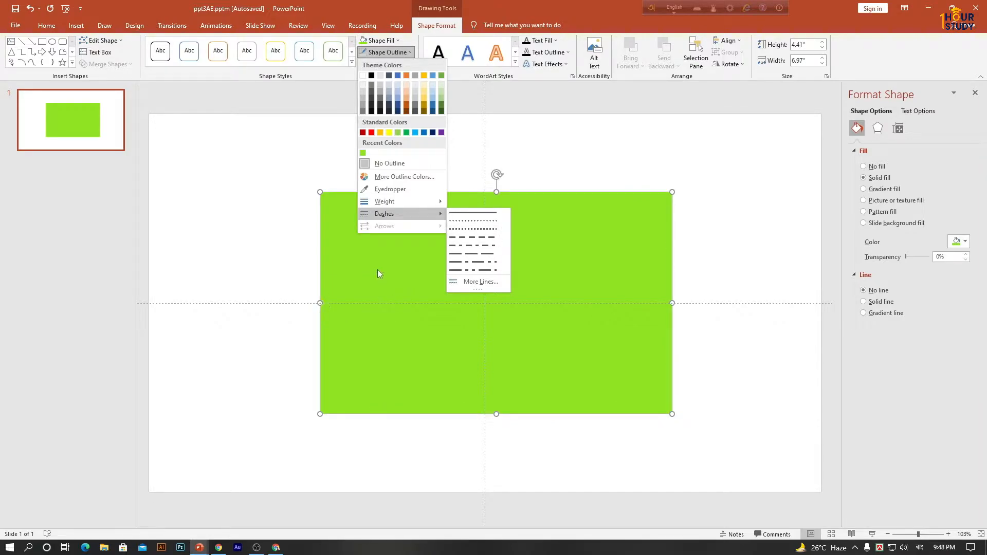
click(481, 237)
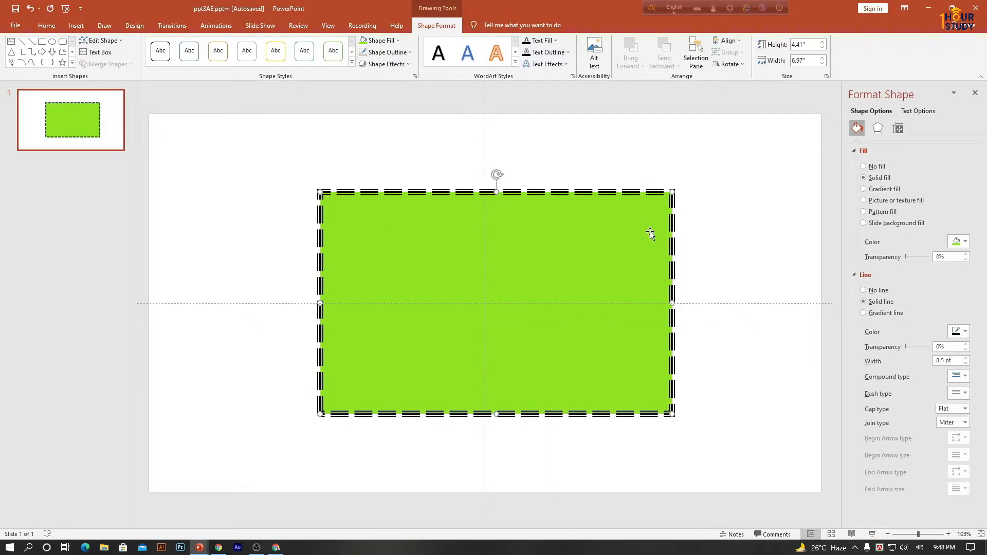
click(386, 52)
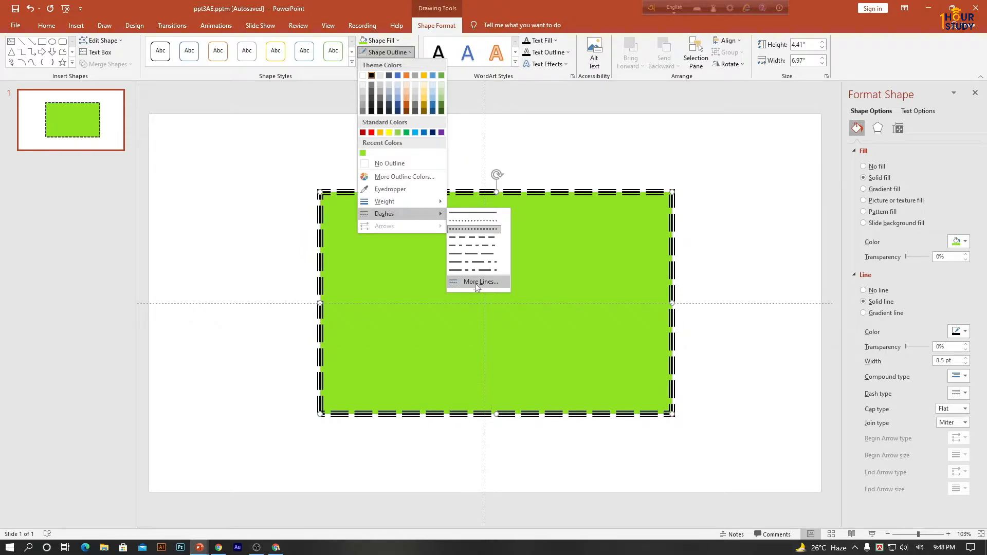
click(585, 152)
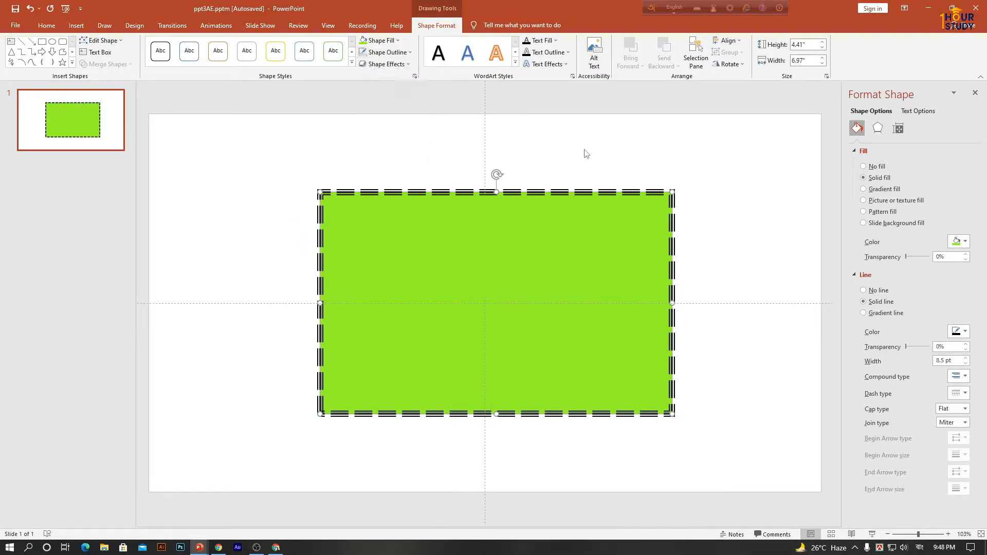
click(407, 53)
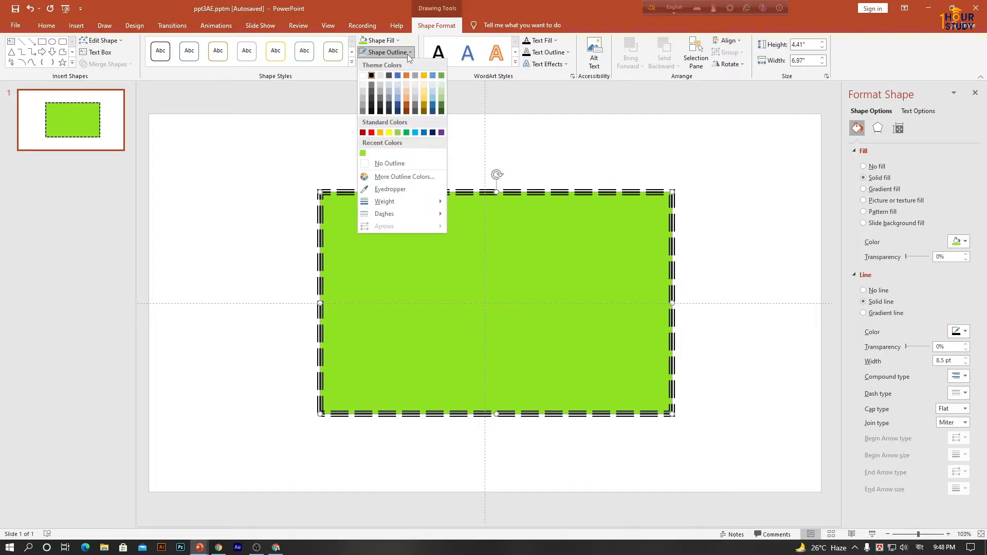
click(365, 163)
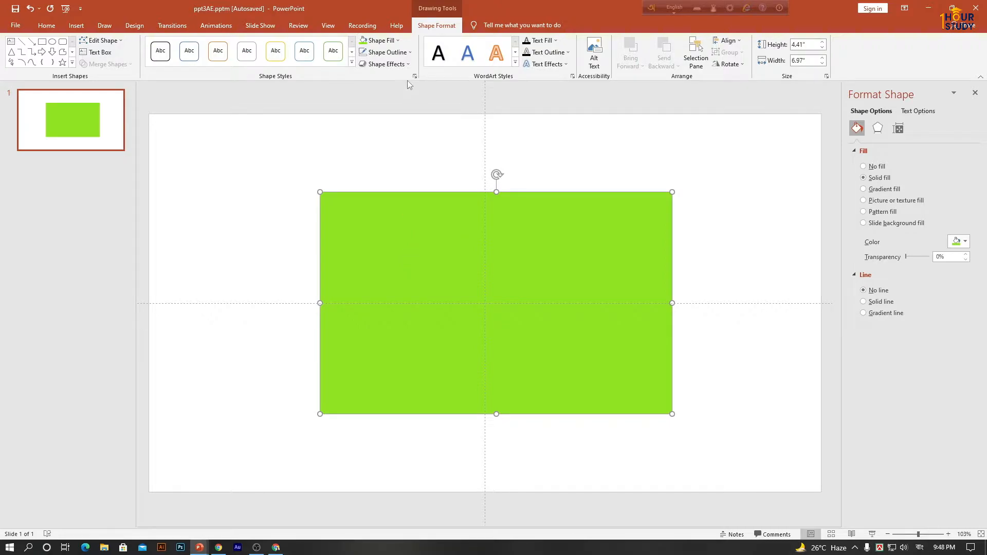
Apply the outer shadow offset to the bottom to the rectangle and close the shape formatting settings.
click(406, 64)
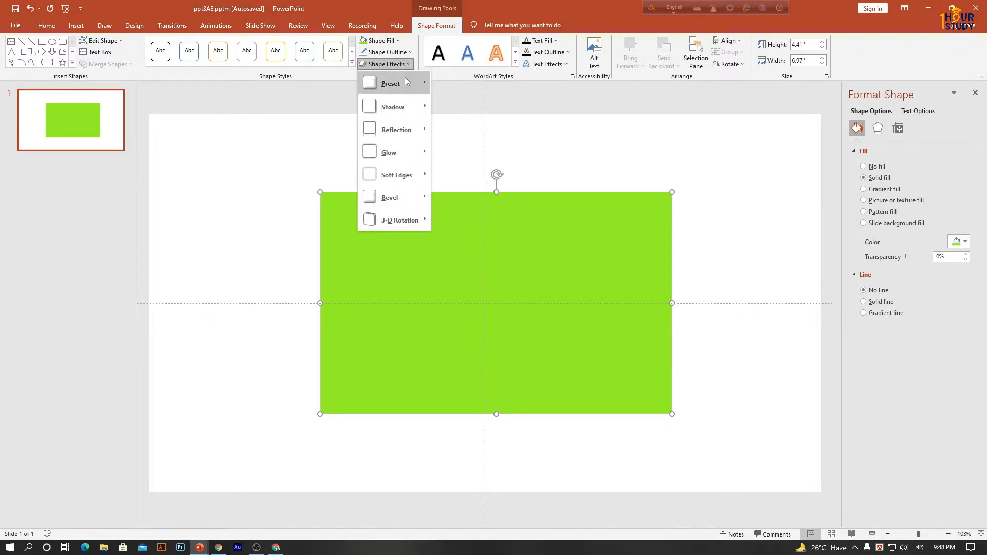
mouse_move(406, 81)
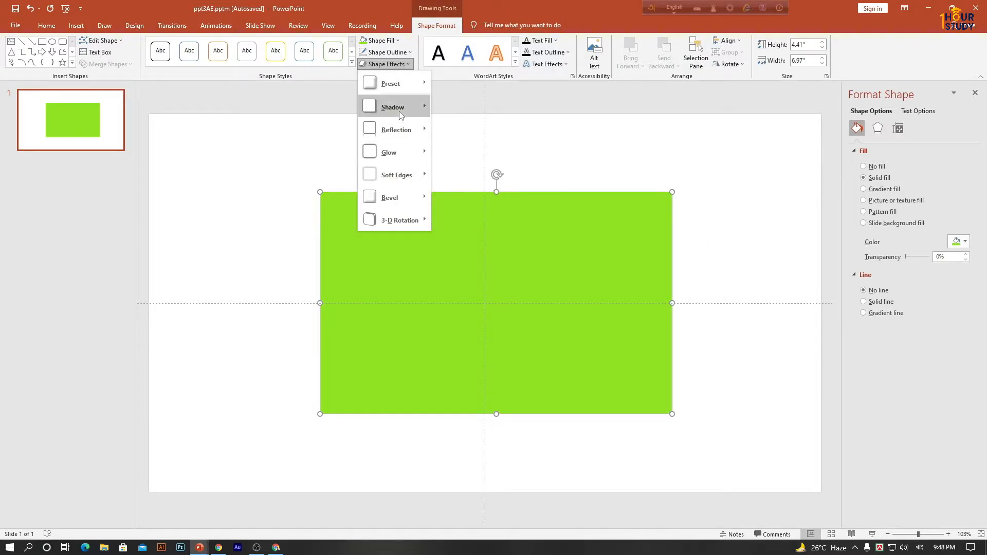
mouse_move(400, 114)
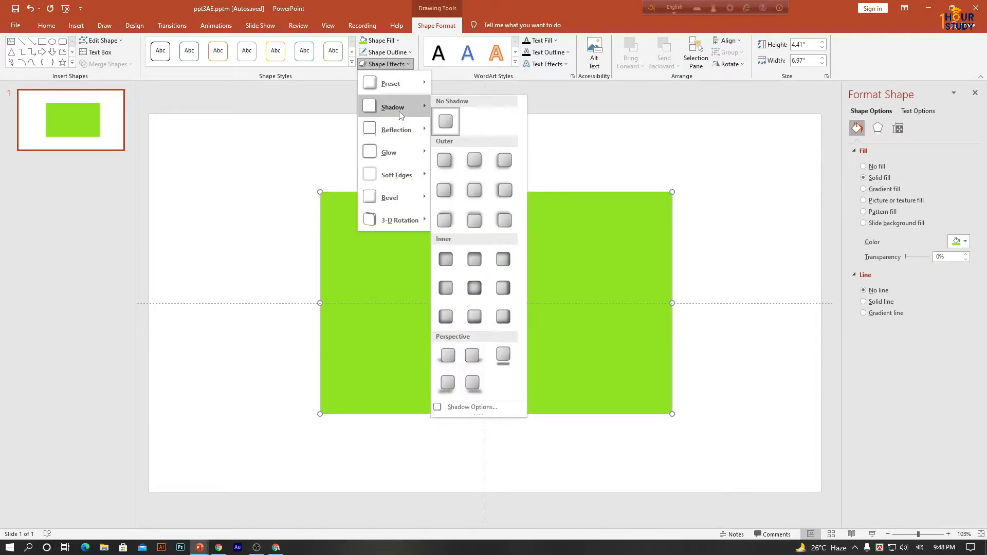
click(477, 168)
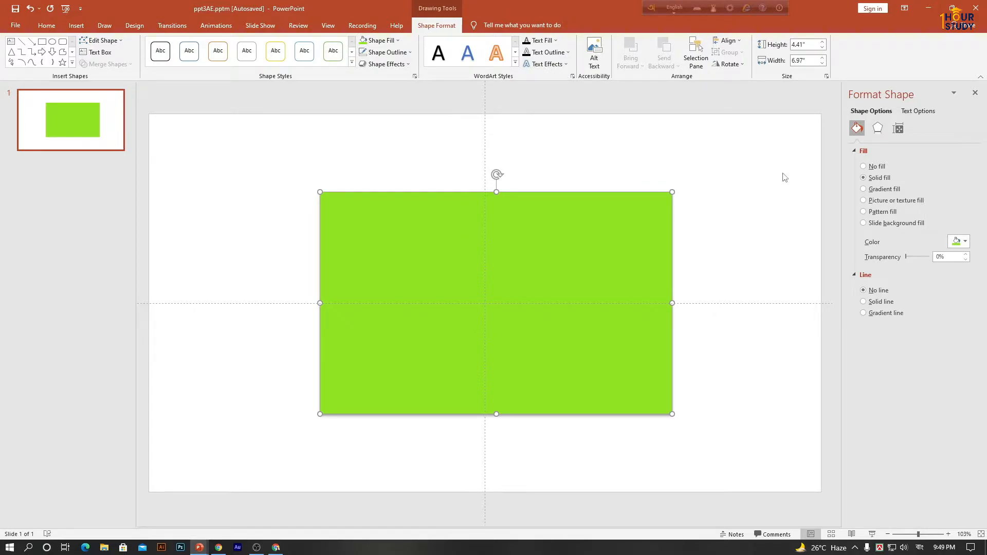
click(975, 92)
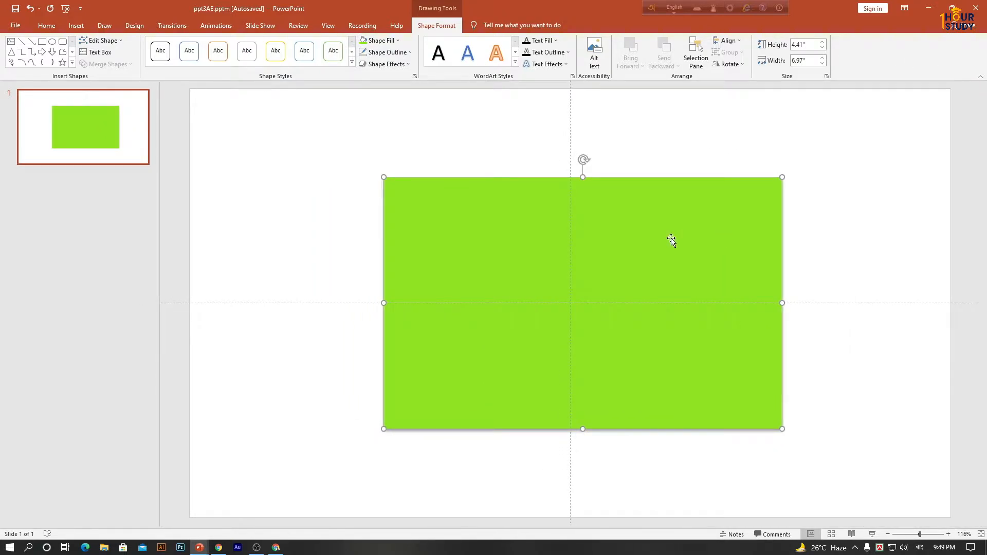
click(386, 64)
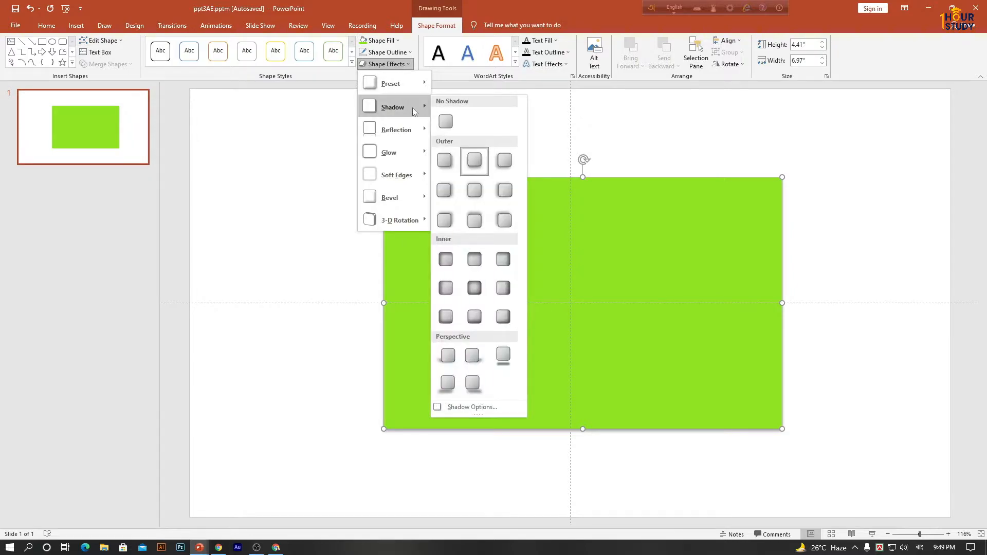
click(475, 169)
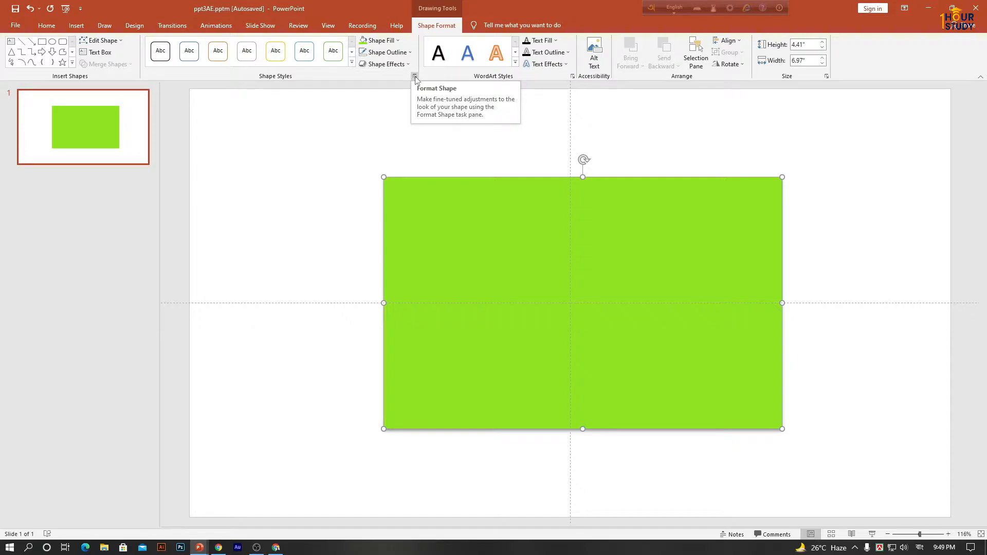
Reopen the shape formatting settings, keep the outer bottom shadow, and show the rectangle's detailed effect options.
click(415, 77)
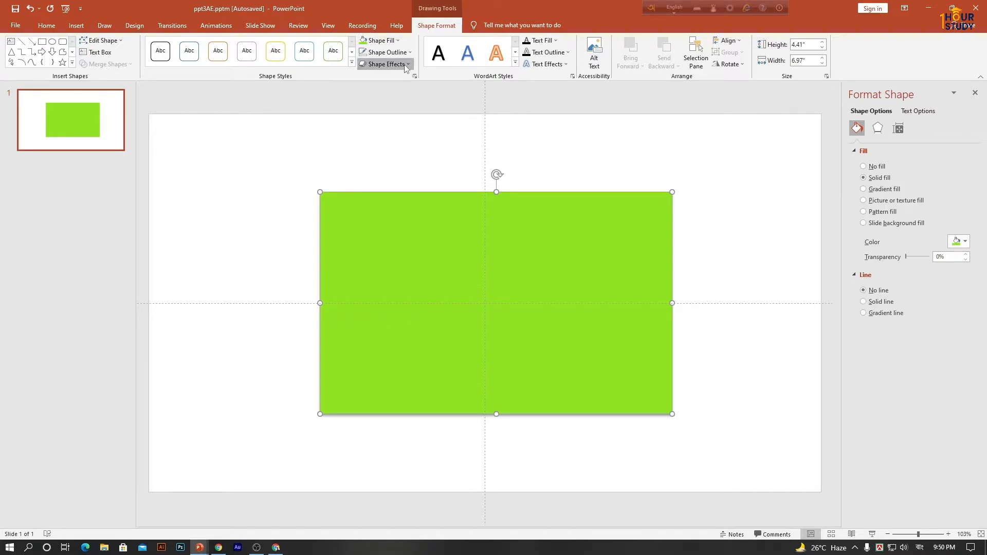
click(386, 64)
mouse_move(404, 113)
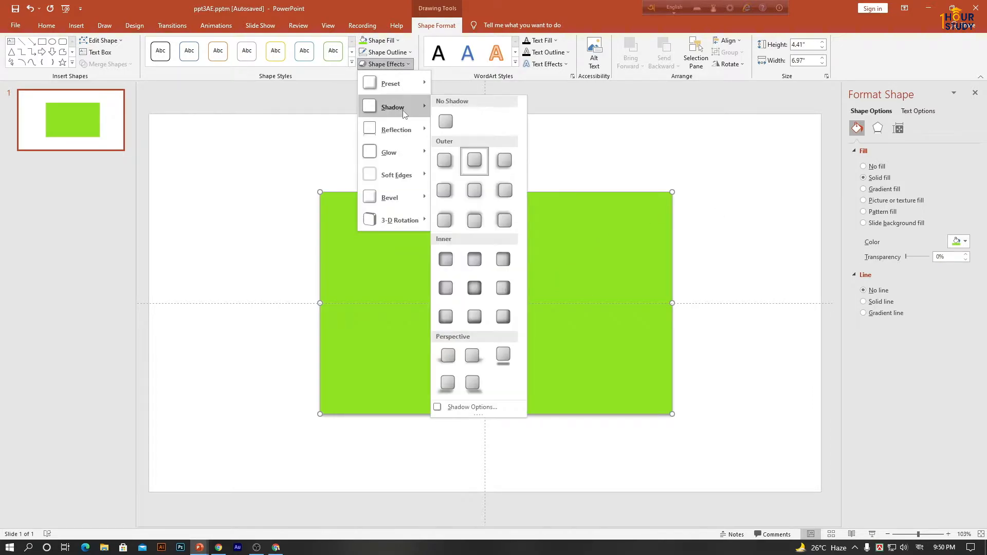
click(480, 166)
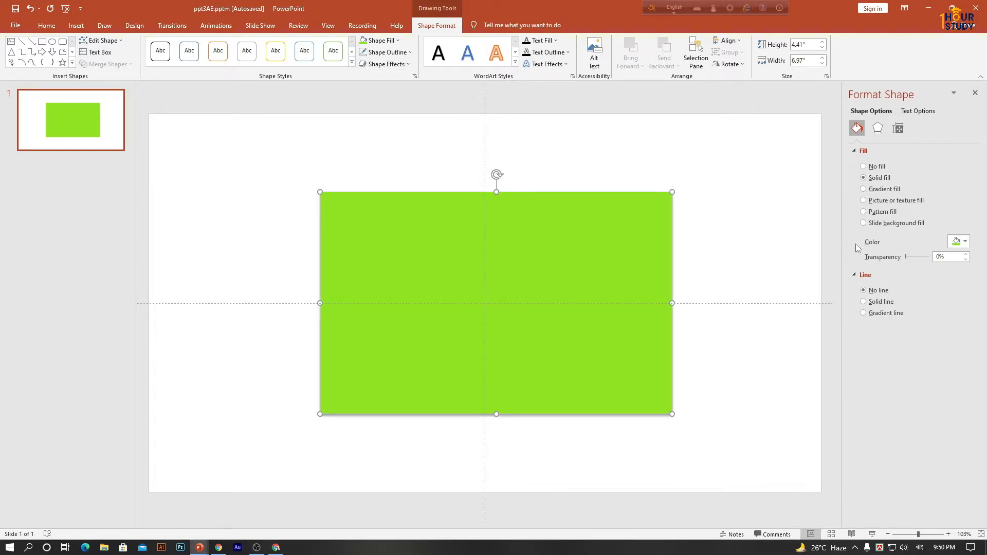
click(873, 135)
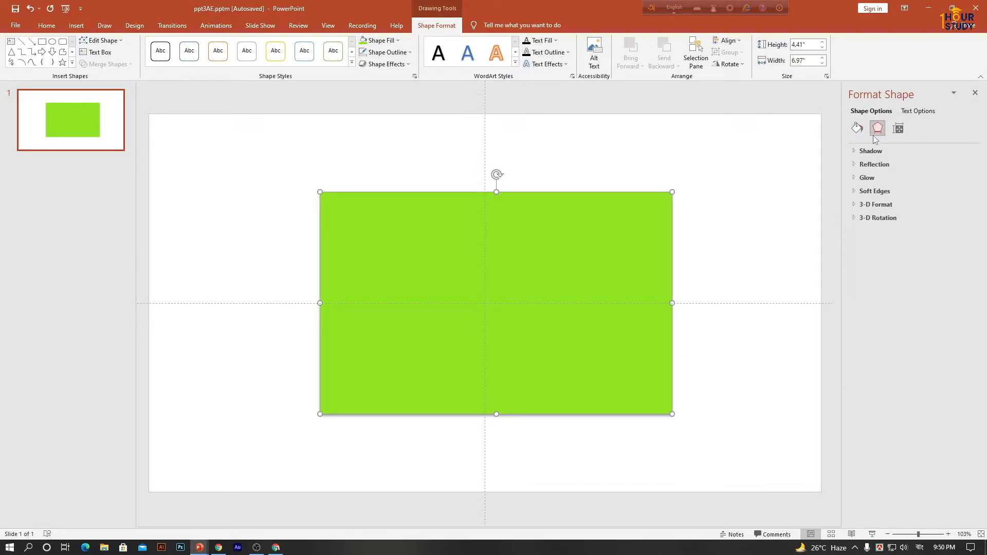
Examine the rectangle's fill, line and effects settings and the available shadow effect presets without changing the shape.
click(859, 127)
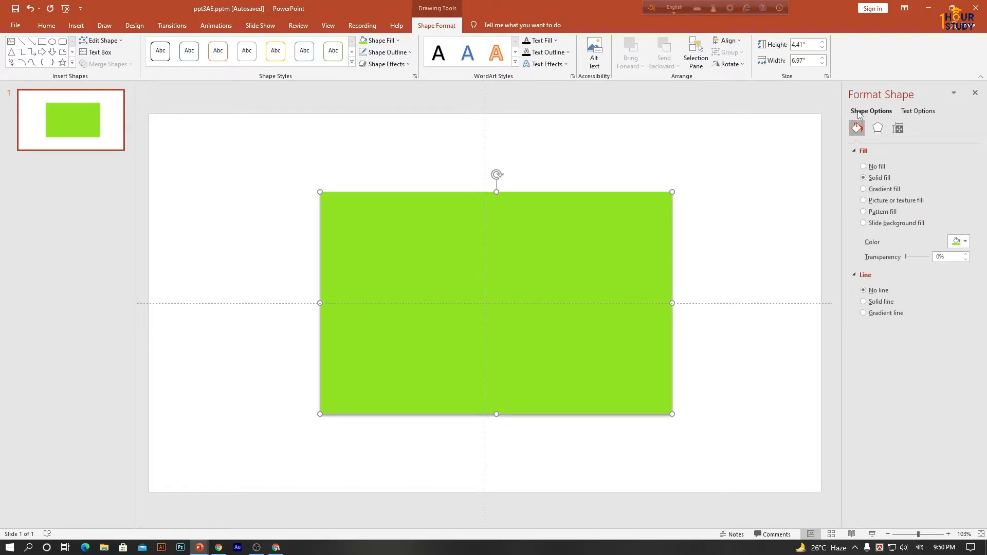
click(876, 133)
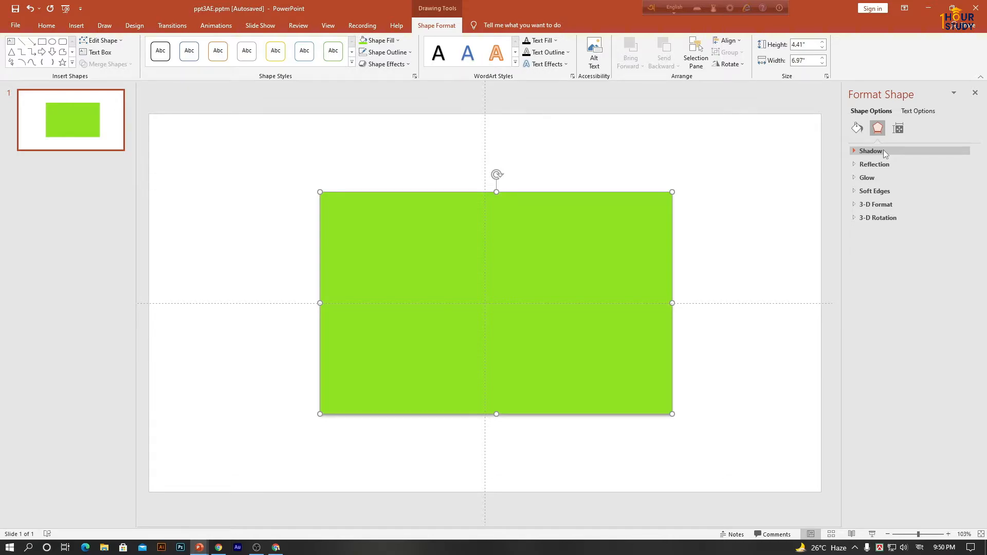
click(414, 76)
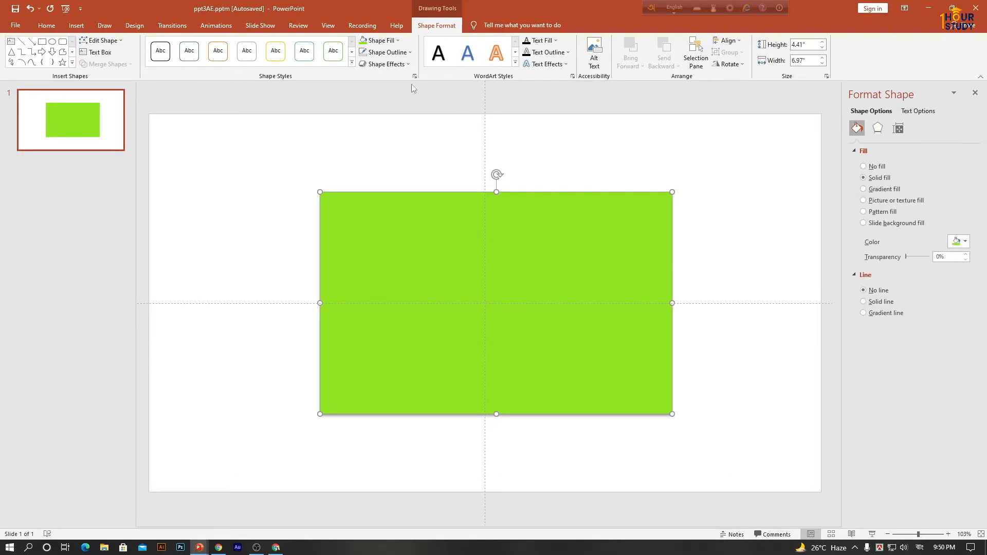
click(975, 93)
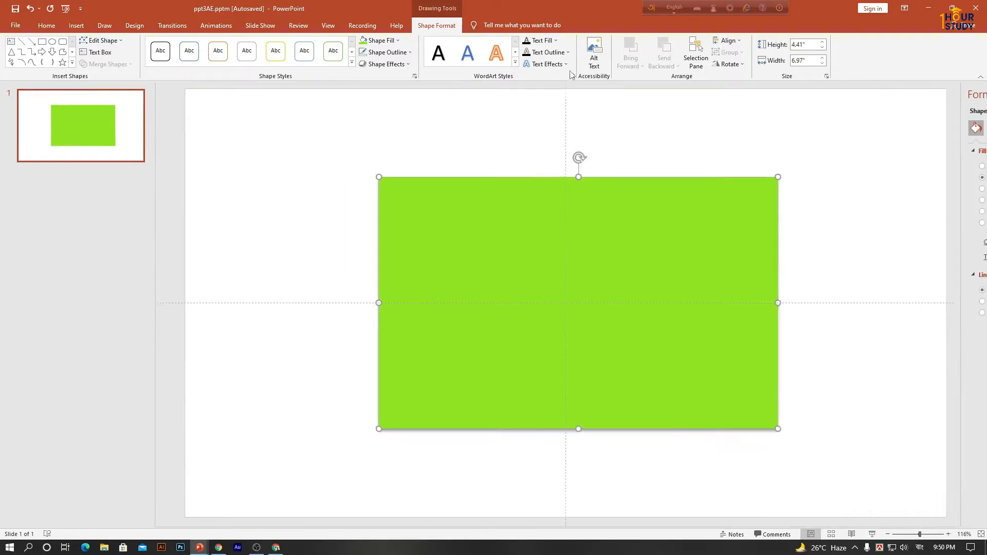
click(395, 64)
mouse_move(396, 83)
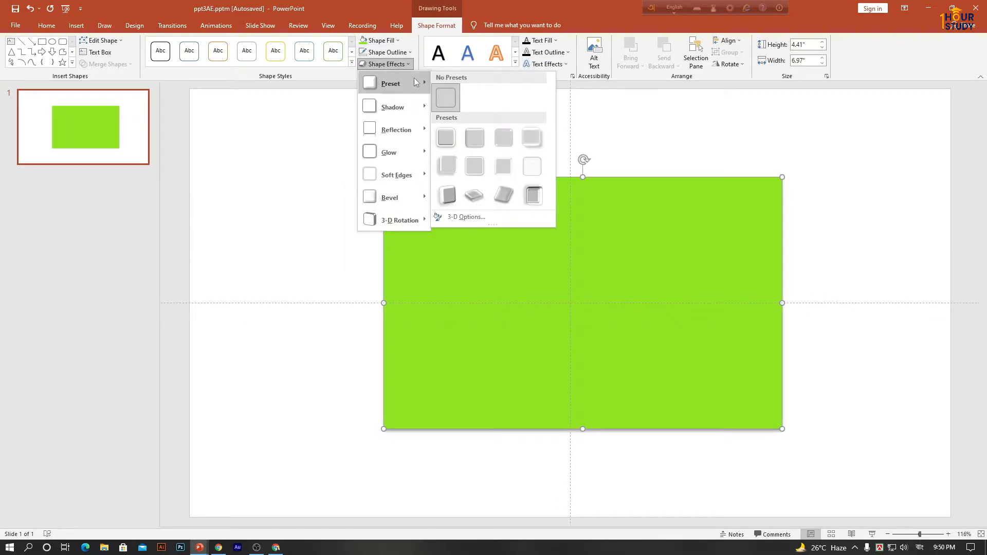
mouse_move(394, 107)
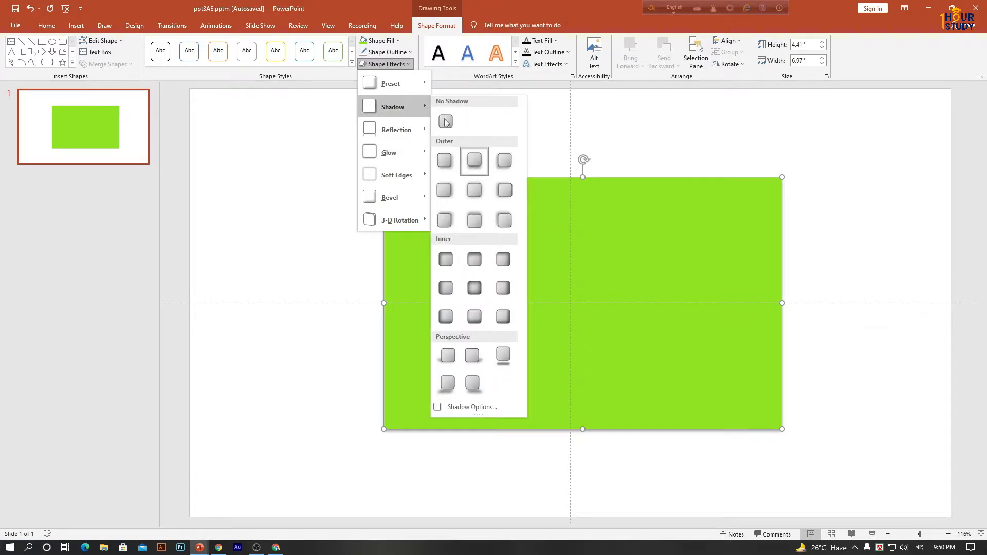
click(322, 146)
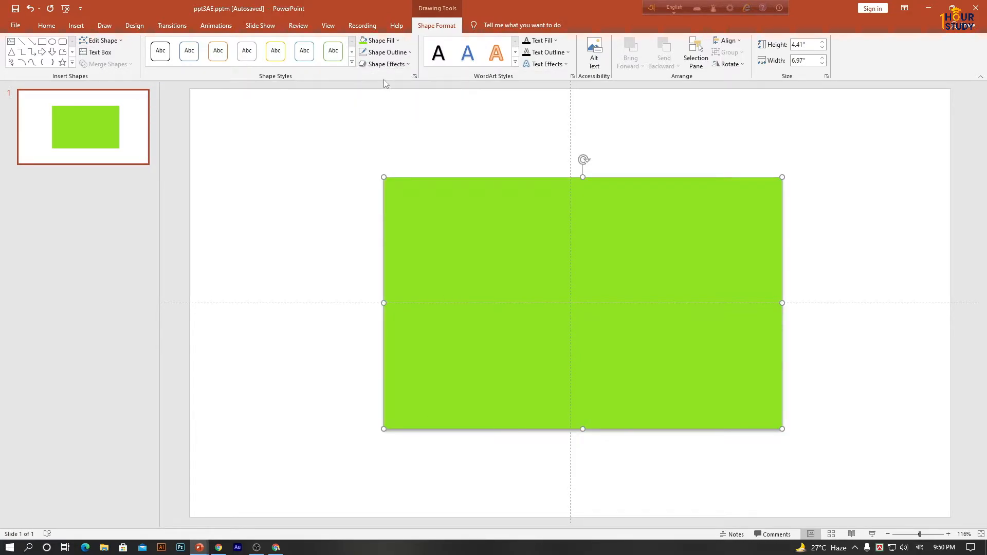
Expand the rectangle's detailed shadow settings and set the shadow size to 102%.
click(415, 77)
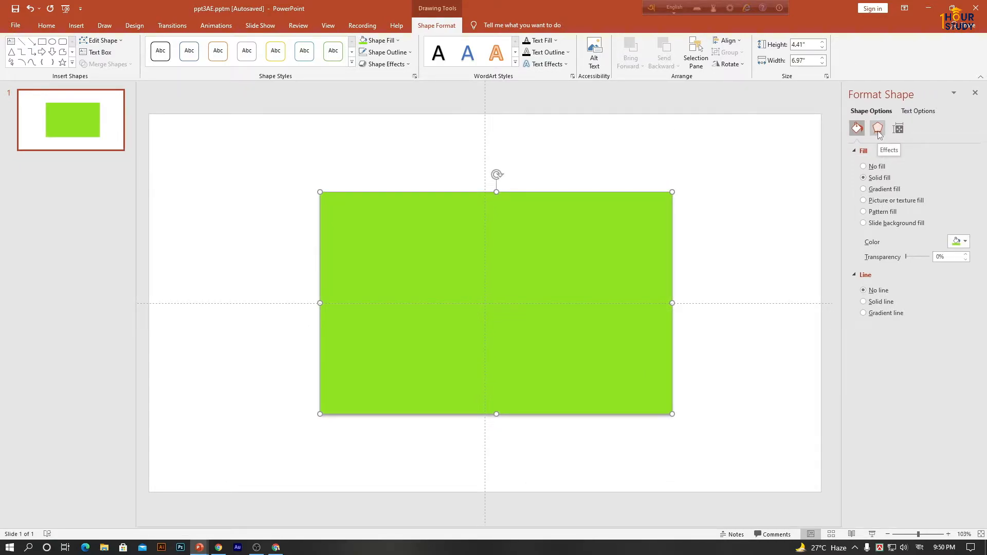
click(878, 130)
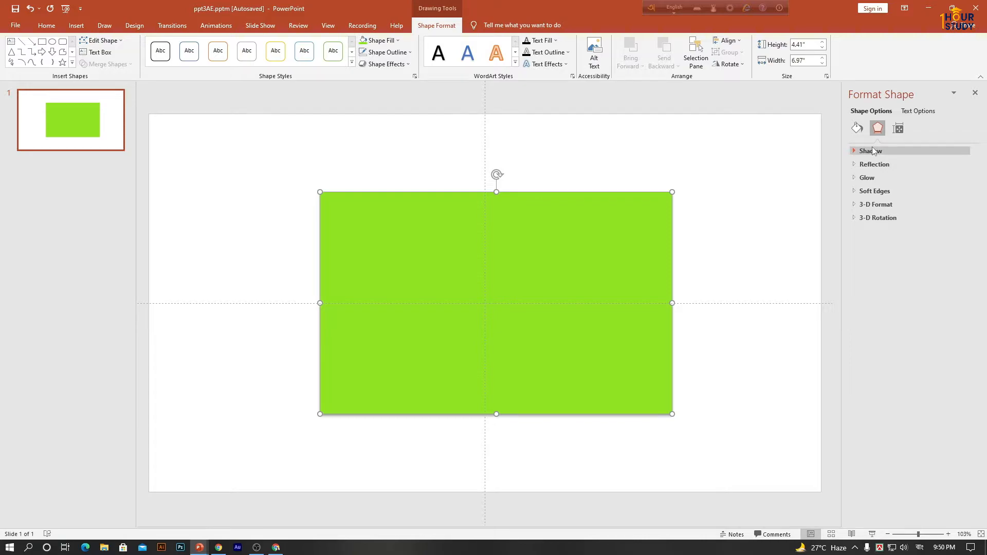
click(872, 150)
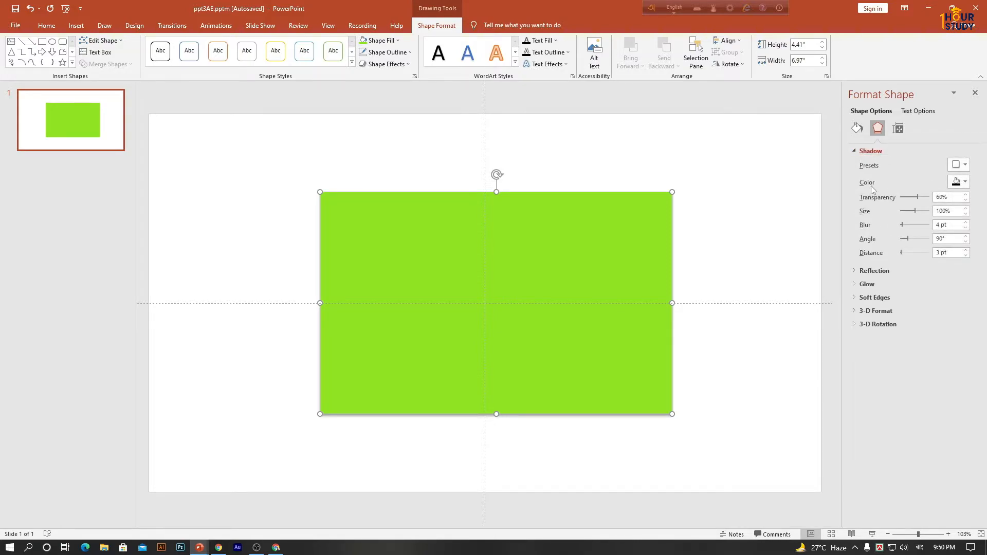
click(960, 165)
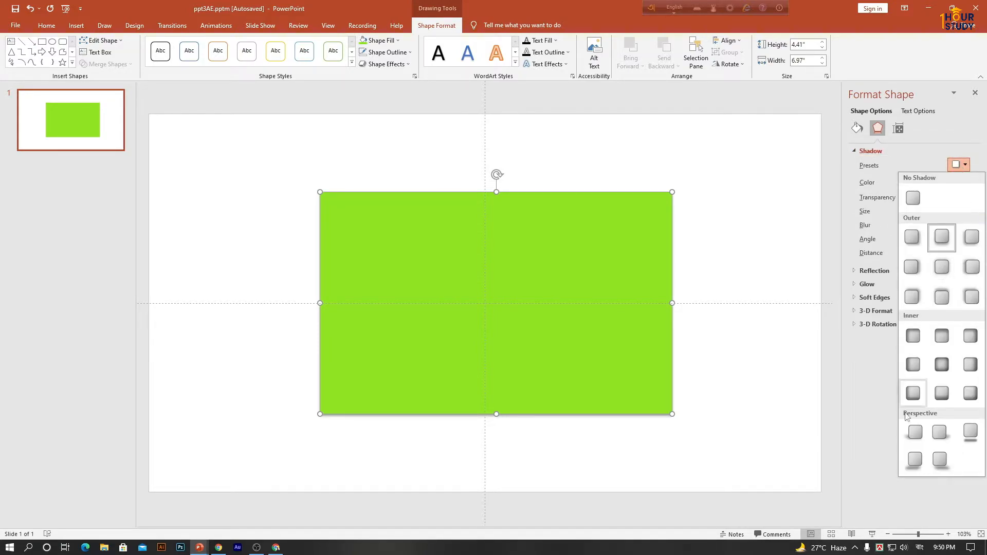
click(881, 416)
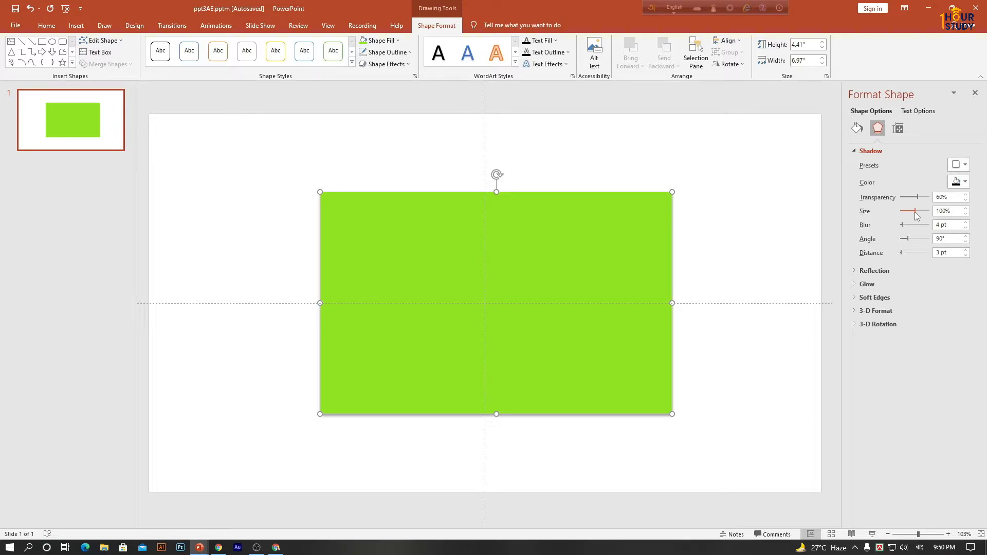
drag(915, 212, 918, 212)
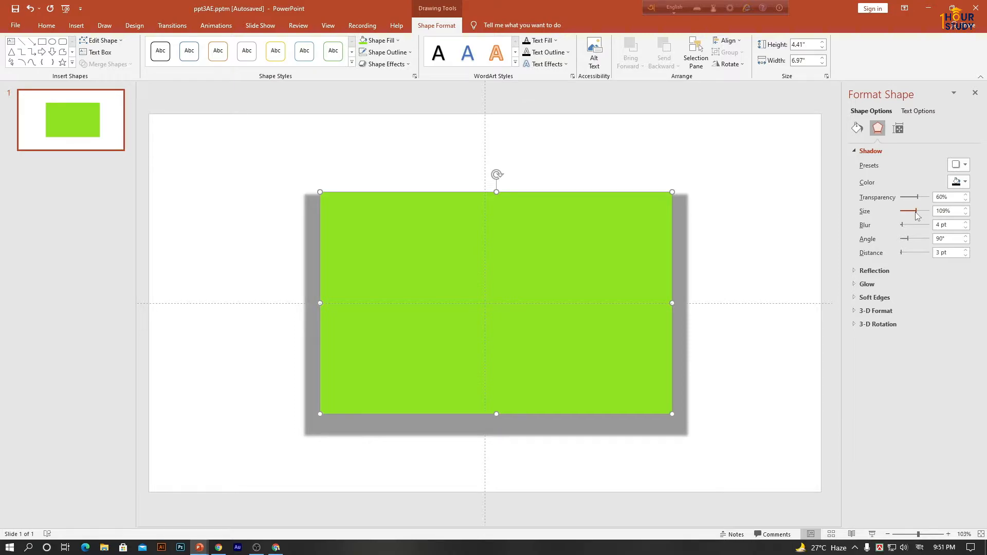
drag(915, 212, 914, 212)
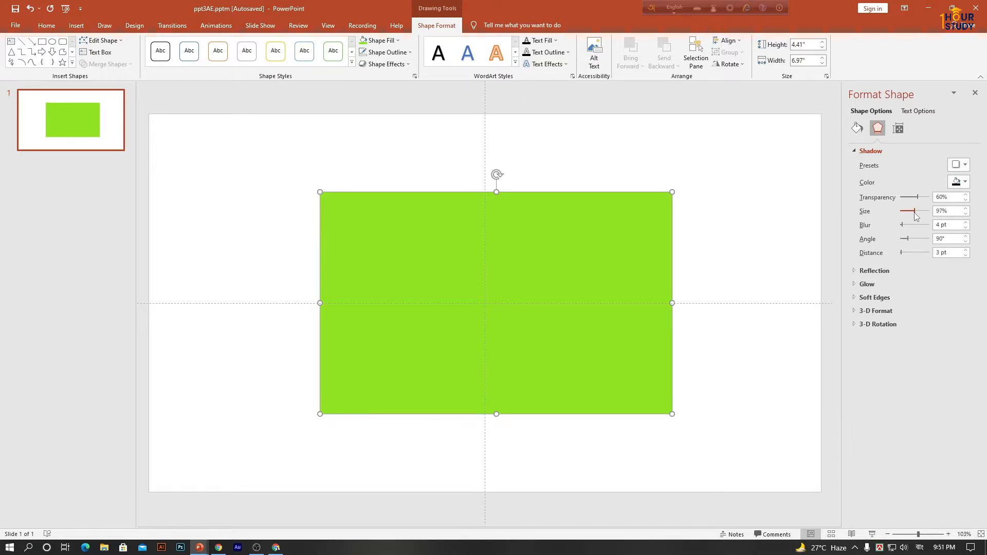
click(966, 208)
click(967, 209)
click(966, 209)
click(966, 209)
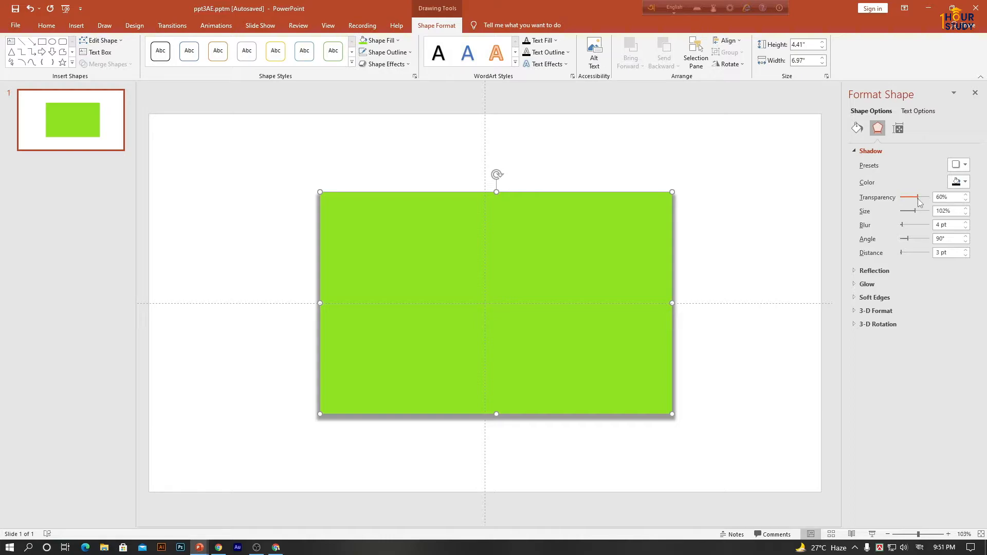
Set the rectangle's shadow transparency to 70% and the shadow angle to 67°.
drag(919, 198, 921, 201)
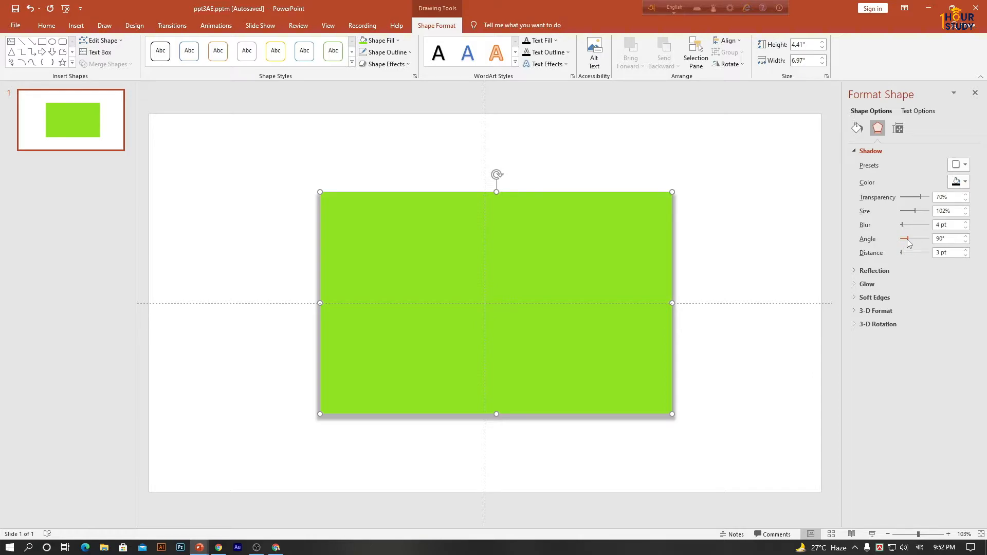
drag(910, 240, 914, 243)
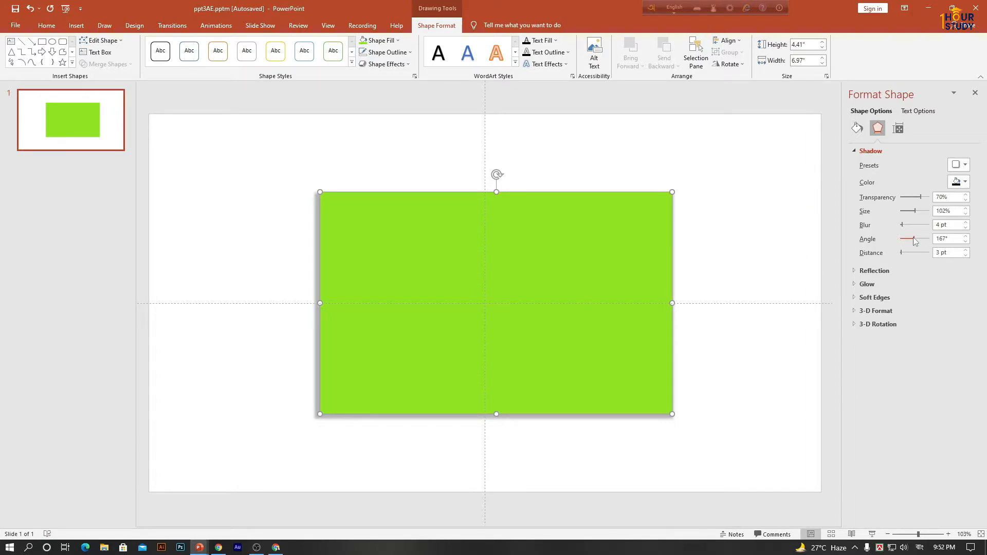
mouse_move(914, 238)
mouse_down()
mouse_move(903, 246)
mouse_move(929, 239)
mouse_move(887, 250)
mouse_move(927, 247)
mouse_move(907, 247)
mouse_up()
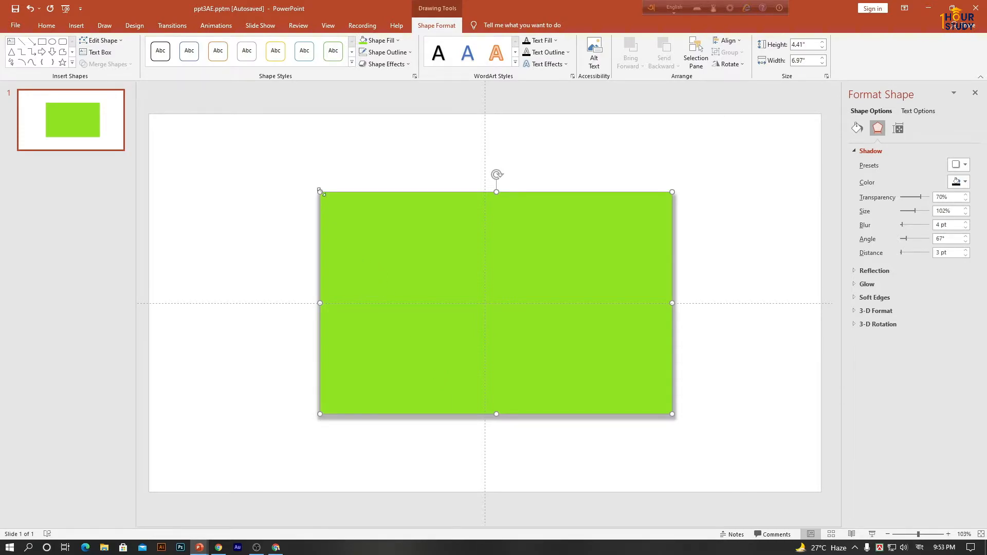
Set the rectangle's shadow angle to 43° and the shadow distance to 5 pt.
drag(902, 252, 901, 254)
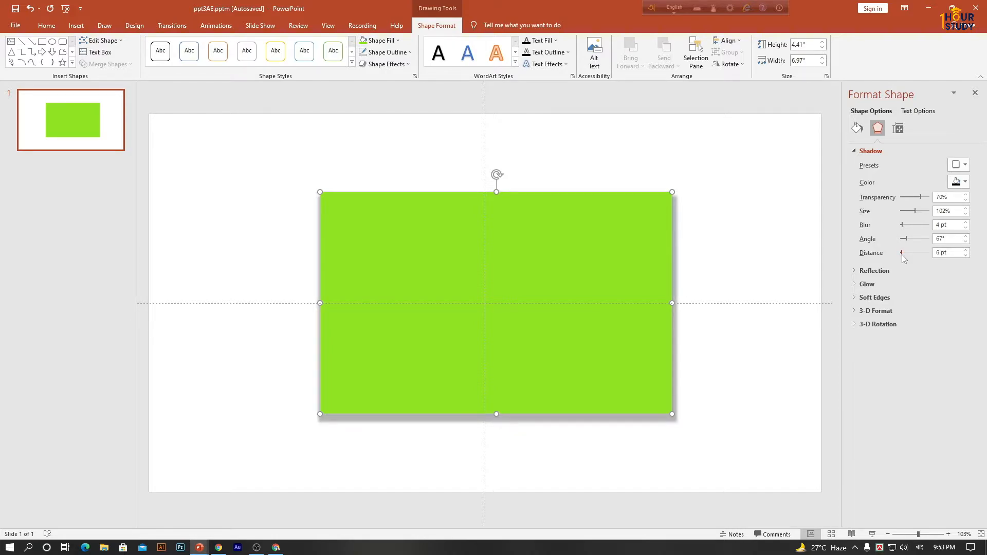
click(902, 255)
drag(906, 240, 903, 240)
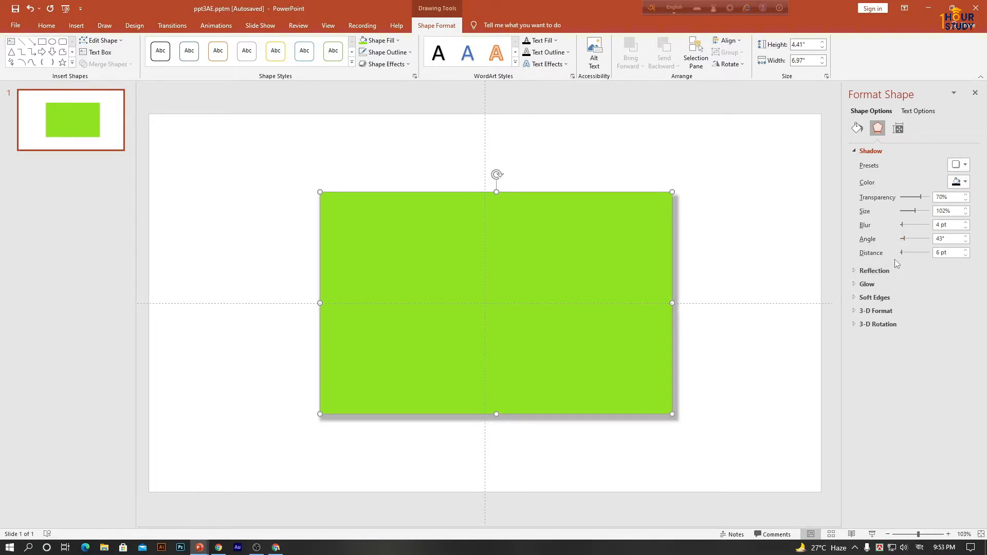
click(966, 256)
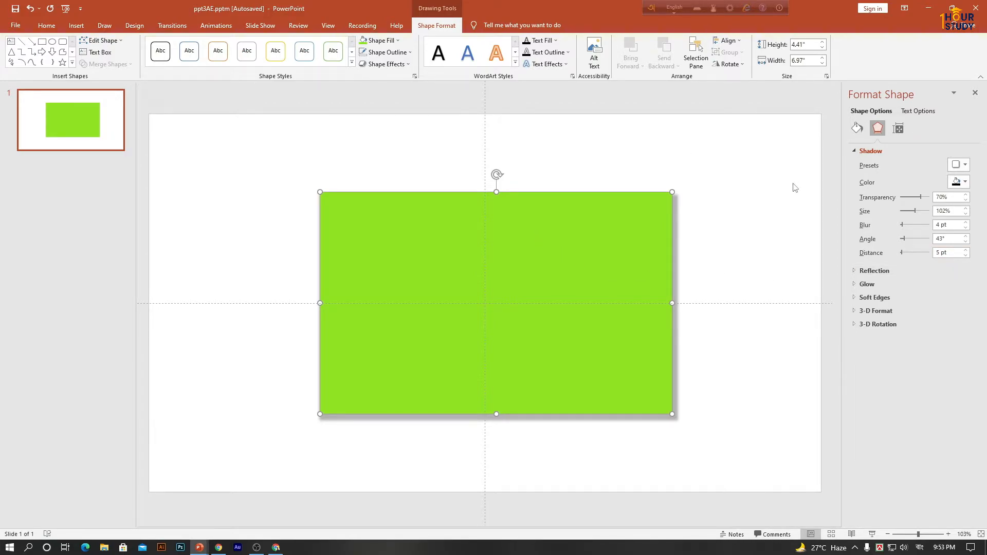
Collapse the shadow settings and show the reflection presets for the rectangle.
click(862, 155)
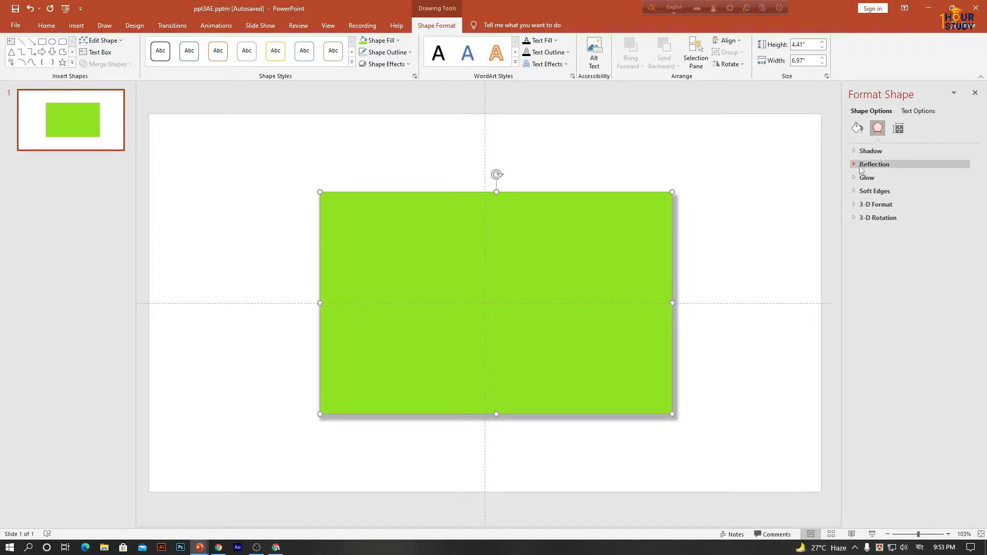
click(861, 166)
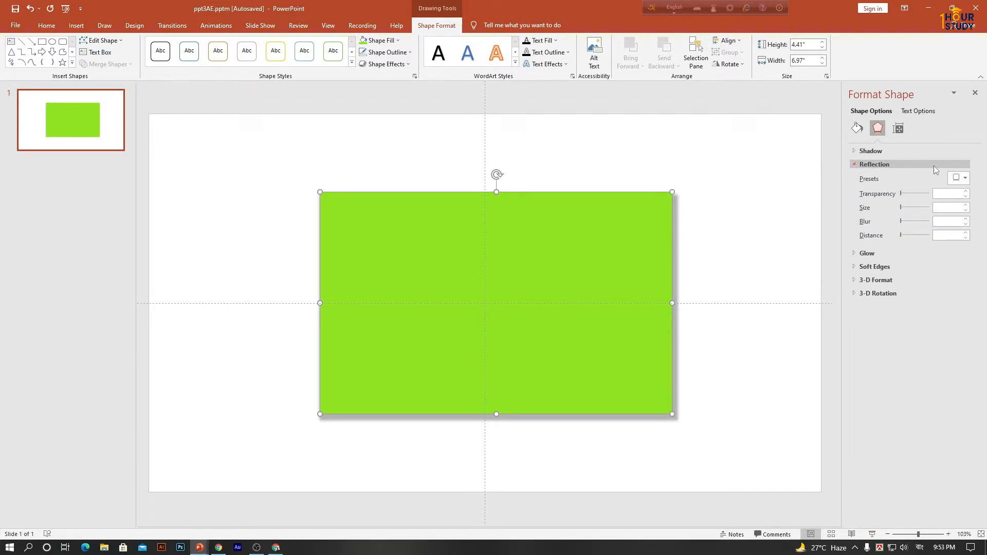
click(961, 178)
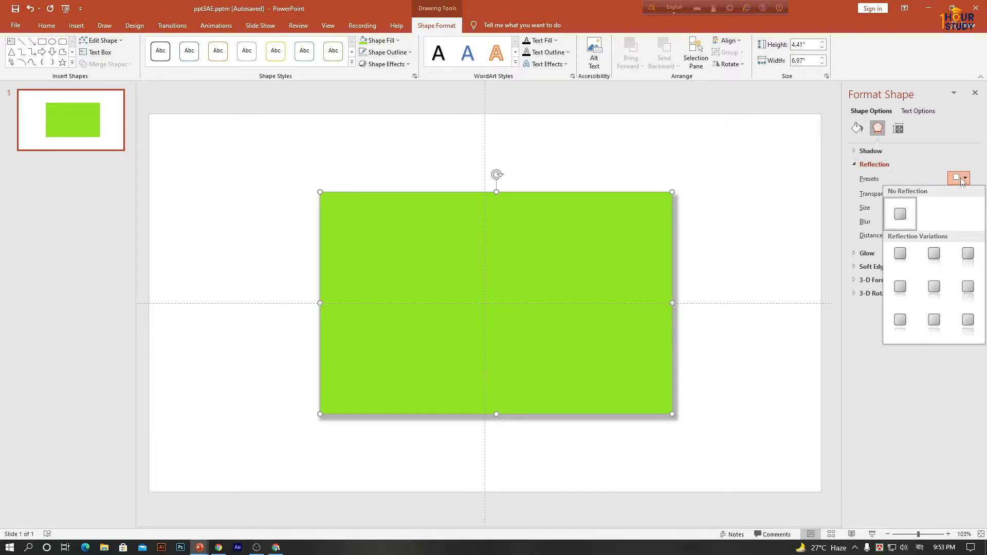
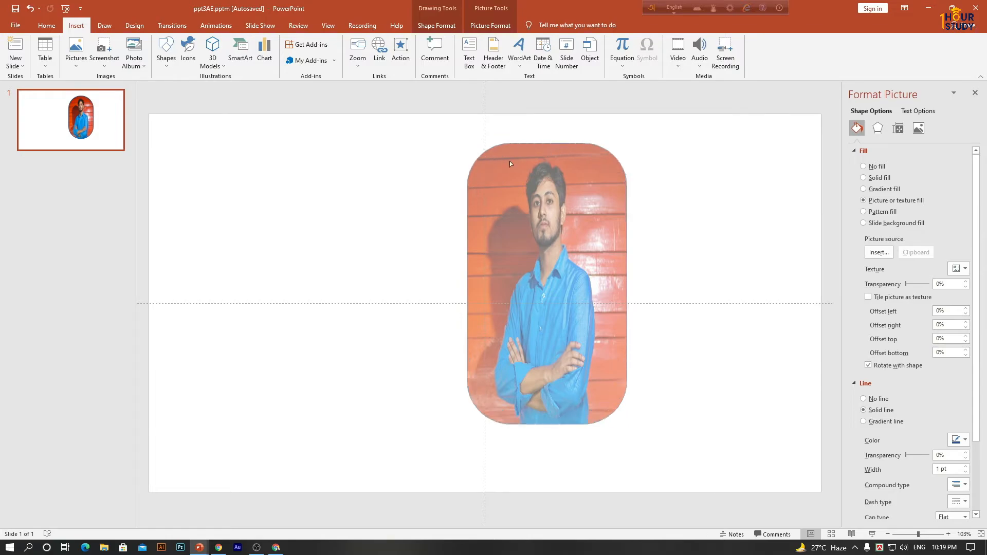
Round the picture-filled shape's corners further and widen the shape on its right side.
click(518, 163)
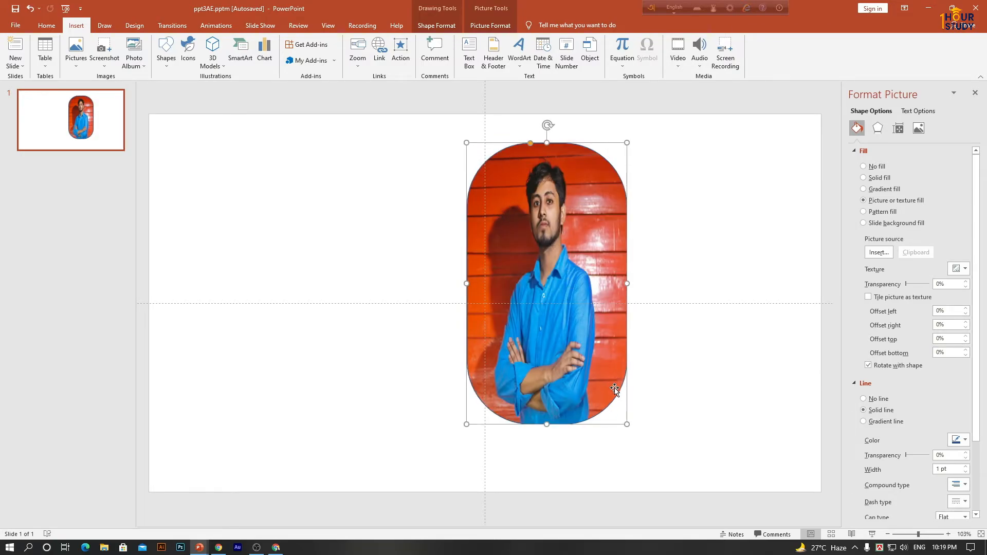
drag(627, 284, 705, 284)
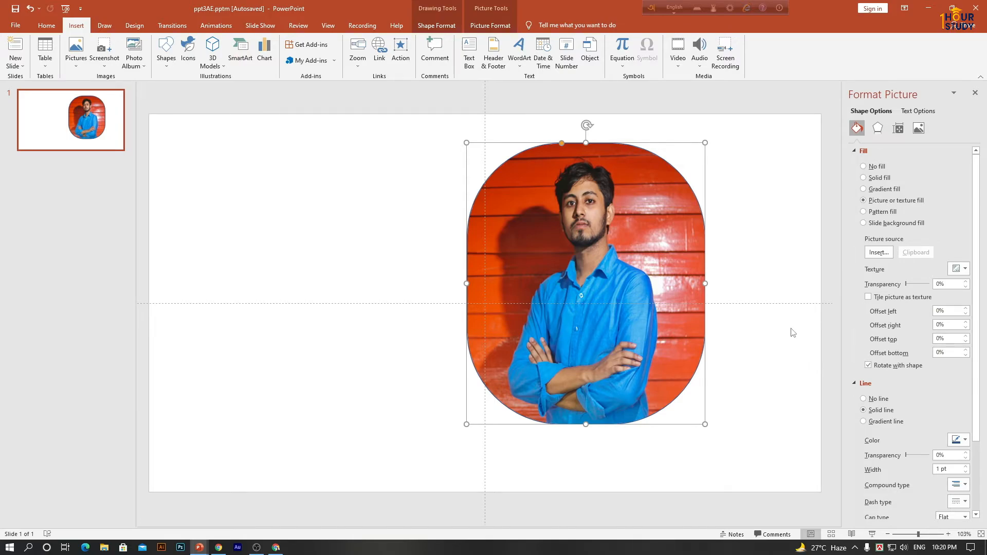
Review the 2nd Class topic list in the other open presentation and return to ppt3AE.pptm.
mouse_move(200, 551)
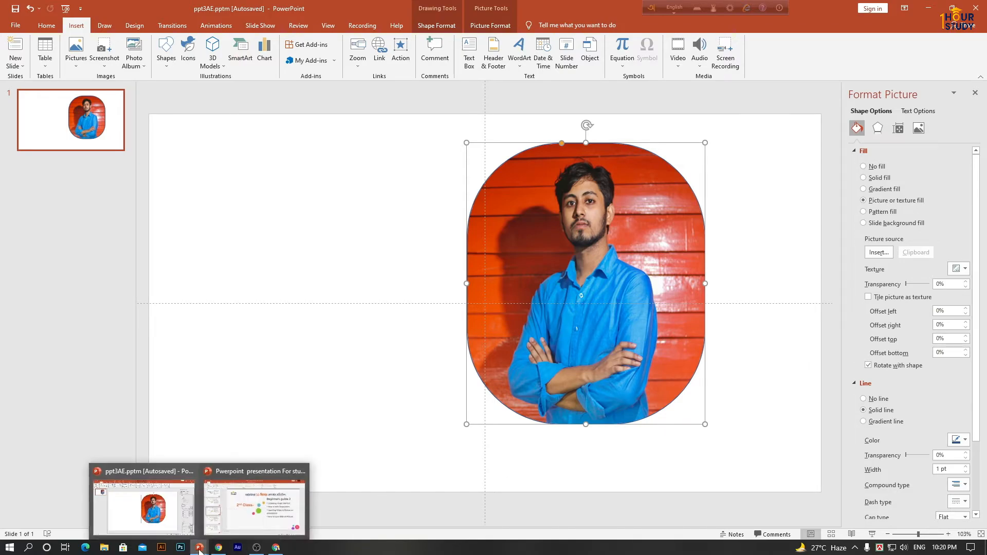
click(246, 514)
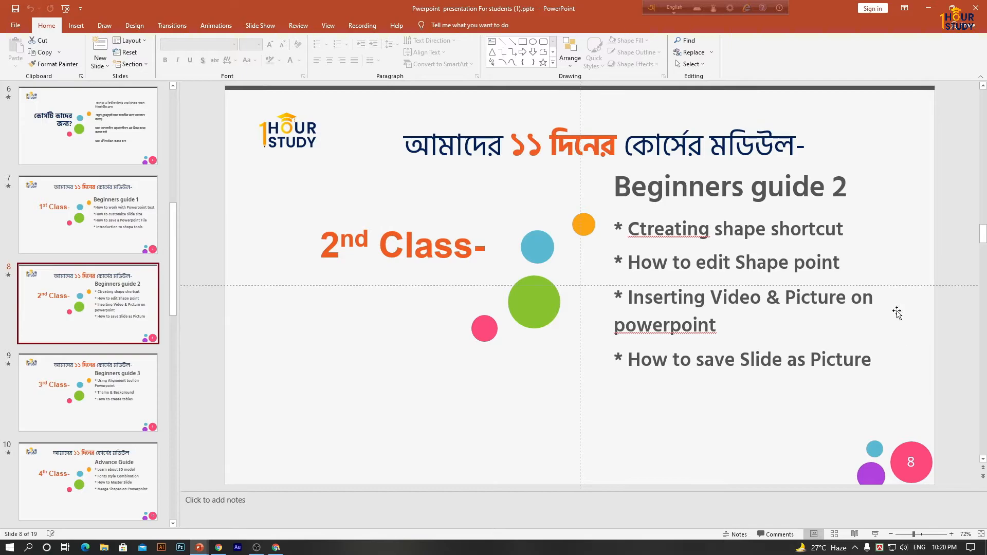
click(929, 8)
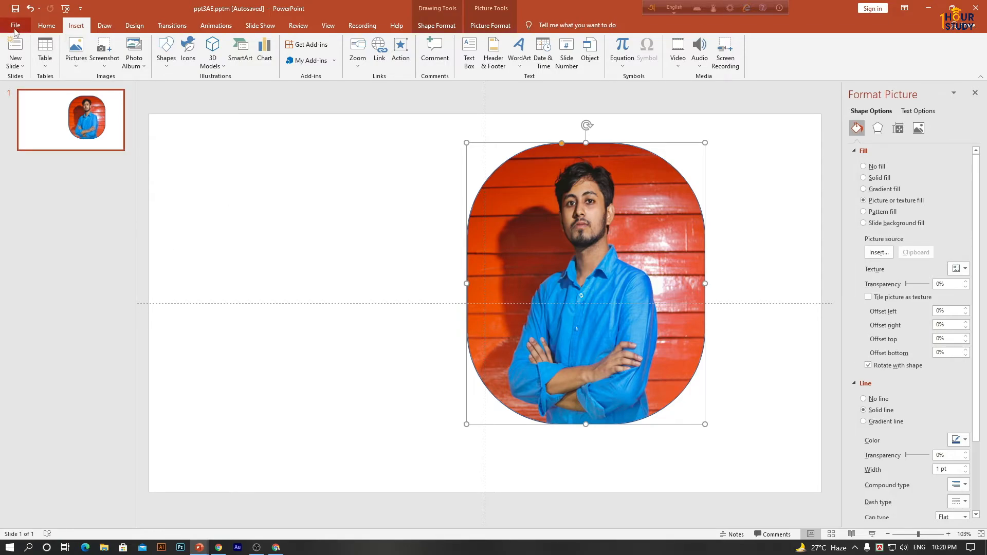
Add a blank slide after slide 1 and show it for editing.
click(48, 25)
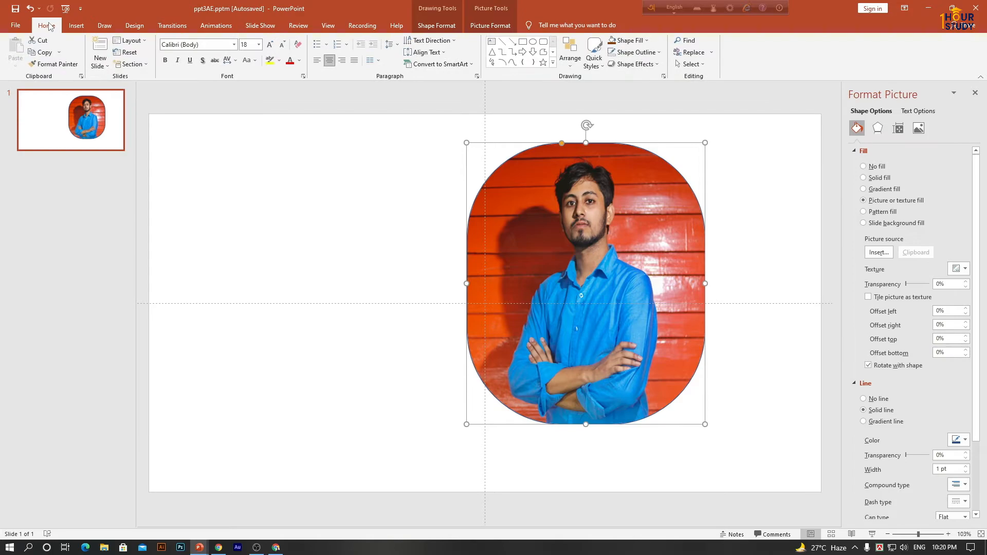
click(99, 65)
click(131, 202)
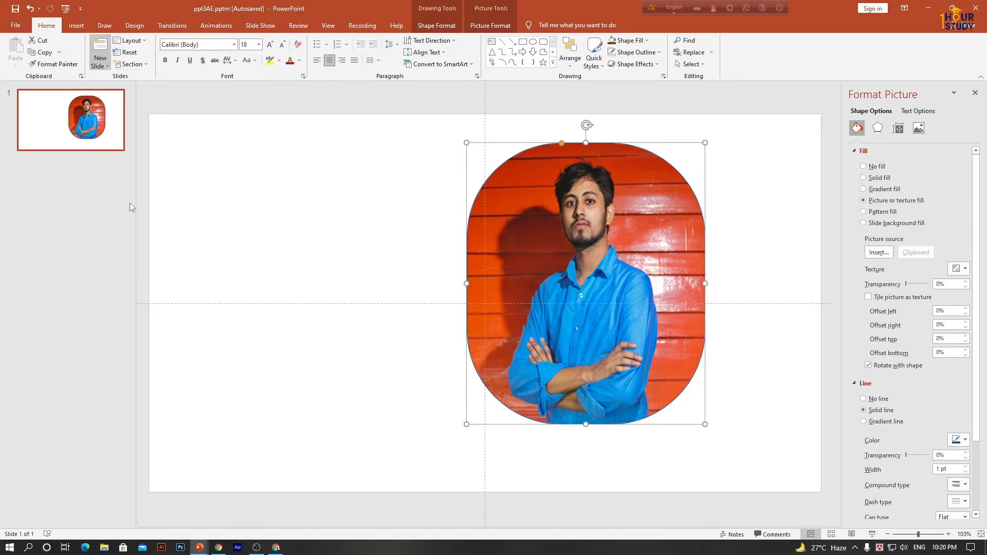
click(53, 116)
click(60, 177)
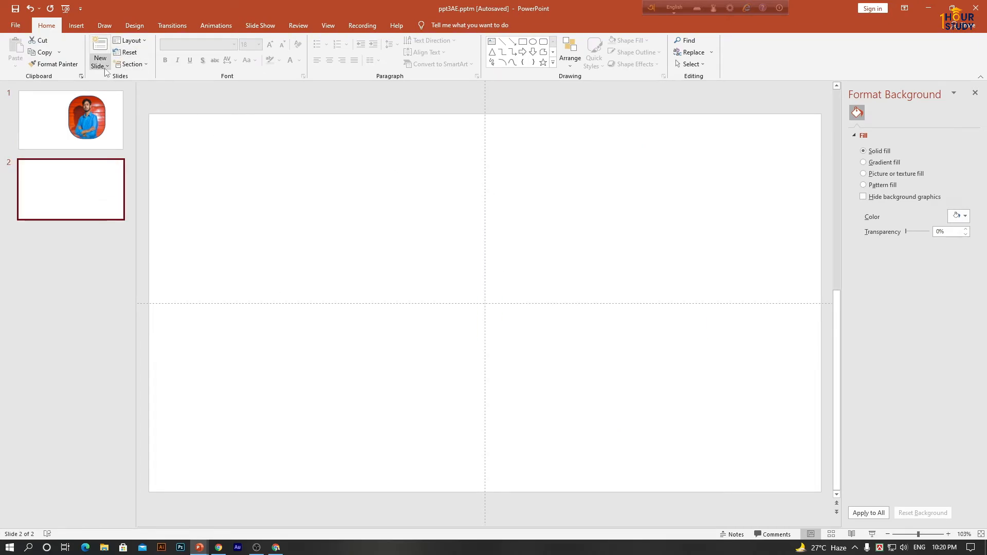
Draw a large rounded rectangle in the middle of slide 2 and return to slide 1.
click(76, 25)
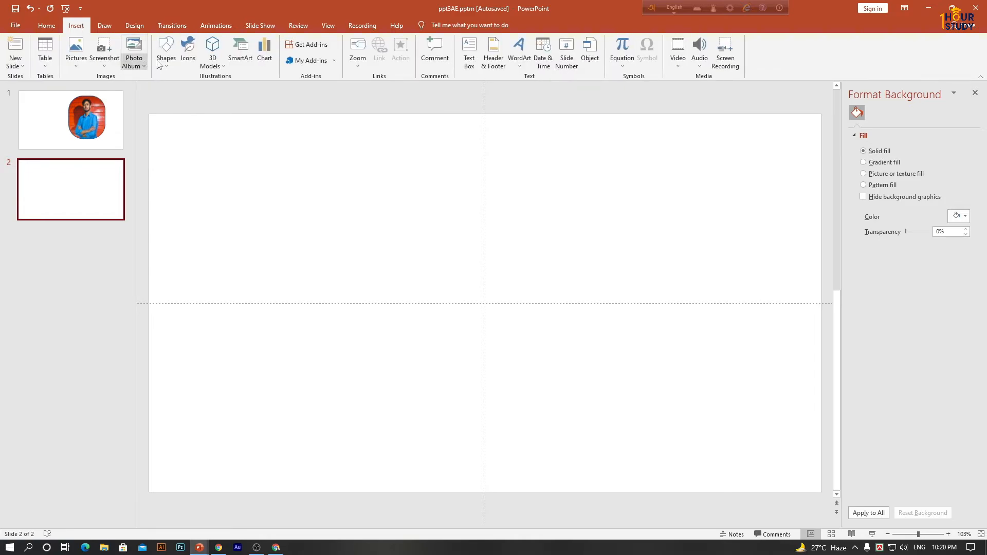
click(165, 51)
click(171, 142)
drag(354, 187, 720, 416)
click(62, 125)
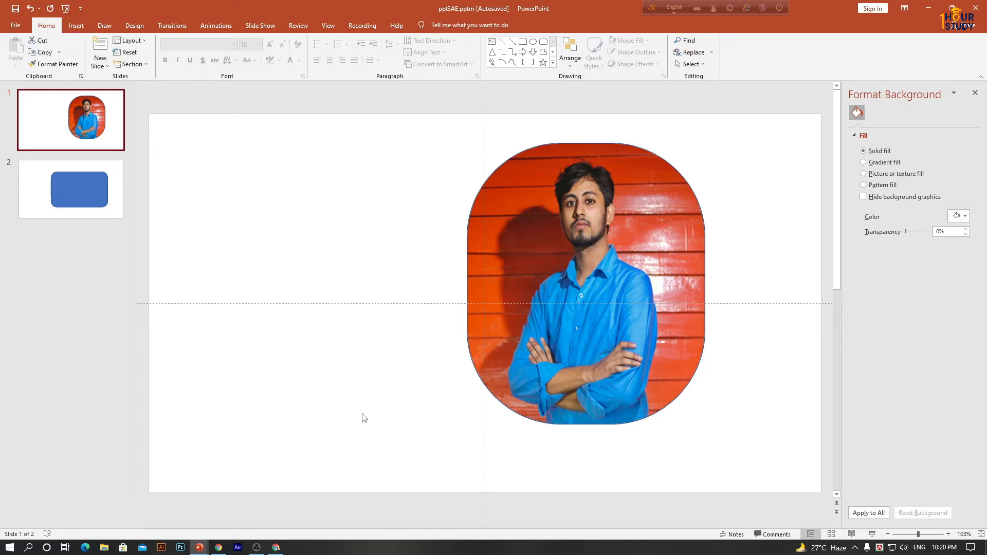
Move the picture-filled shape to the centre of slide 1.
click(607, 159)
drag(606, 159, 487, 178)
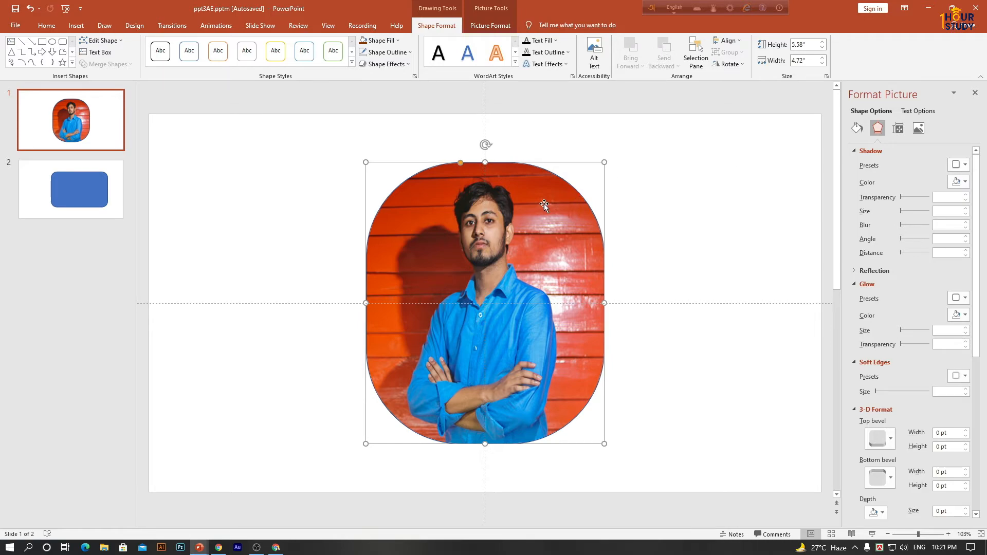
Begin saving a copy of the presentation with JPEG File Interchange Format (*.jpg) as the file type.
click(14, 26)
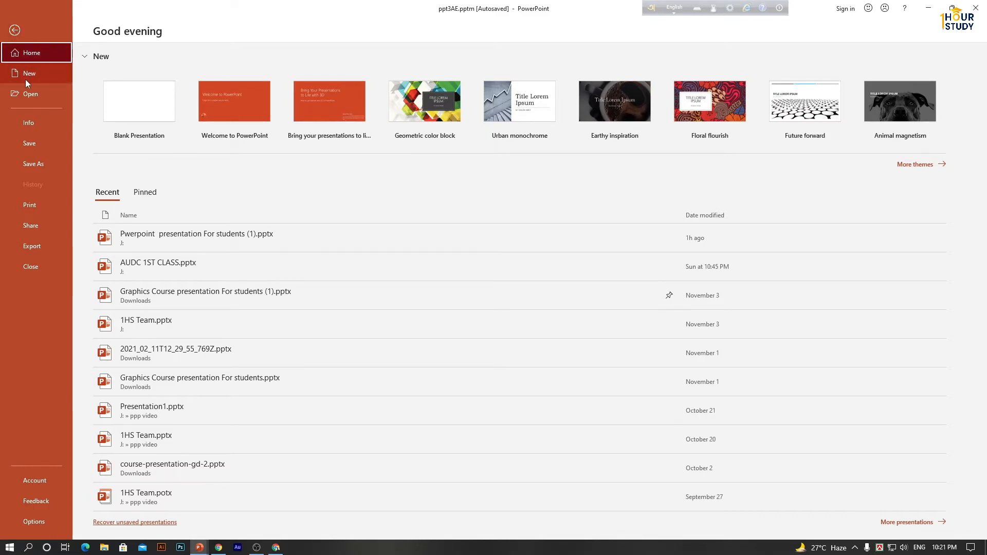
click(41, 165)
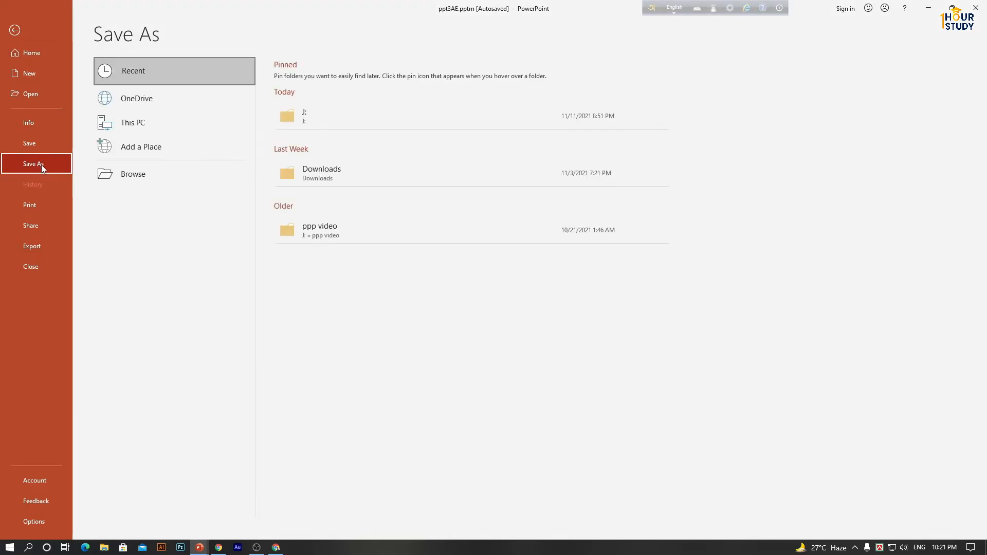
click(119, 173)
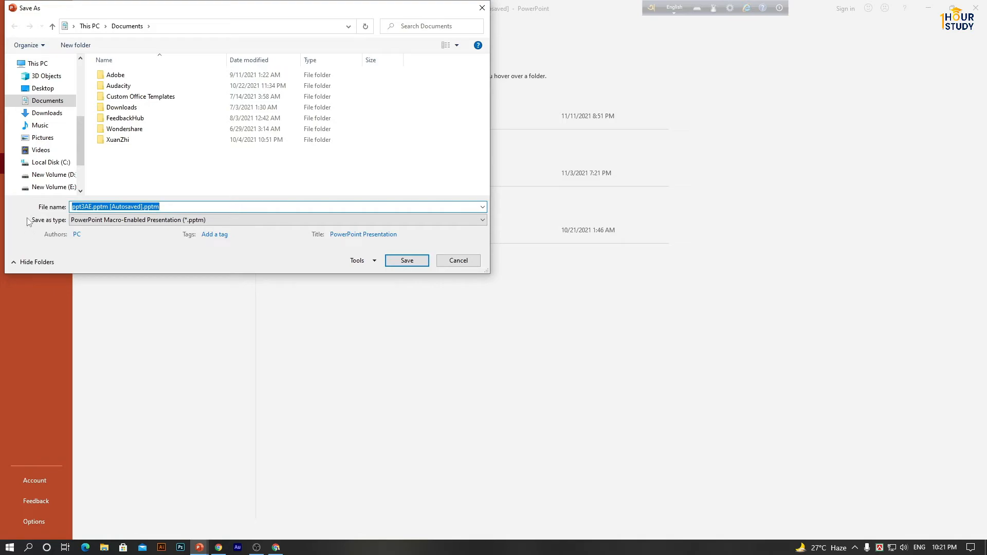
click(474, 223)
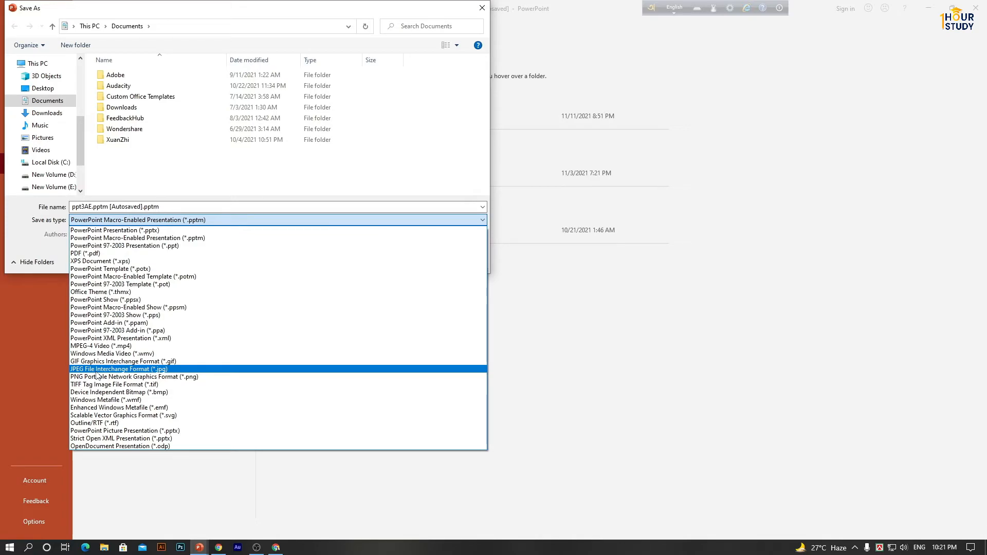
click(98, 369)
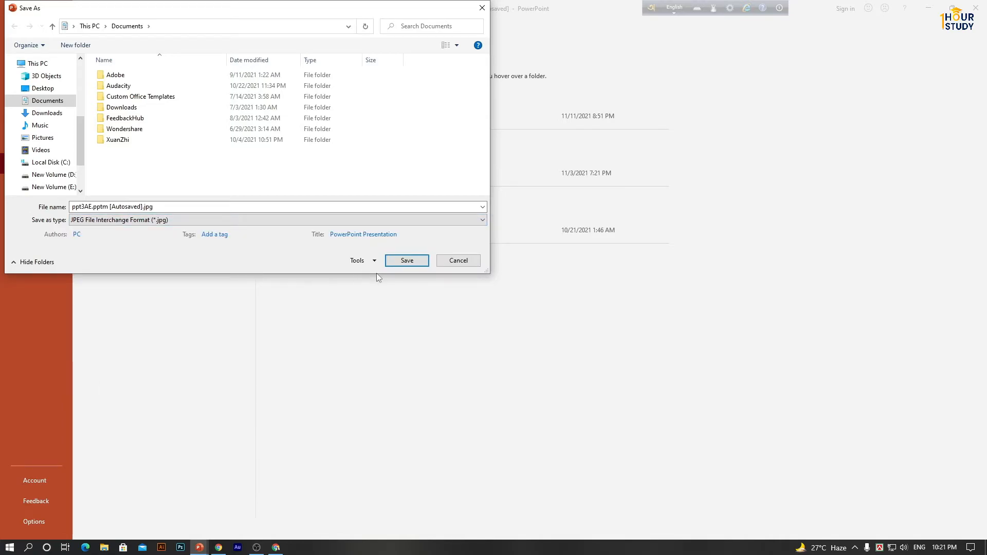
Name the image file with the pictured person's first name and export only the current slide.
click(93, 207)
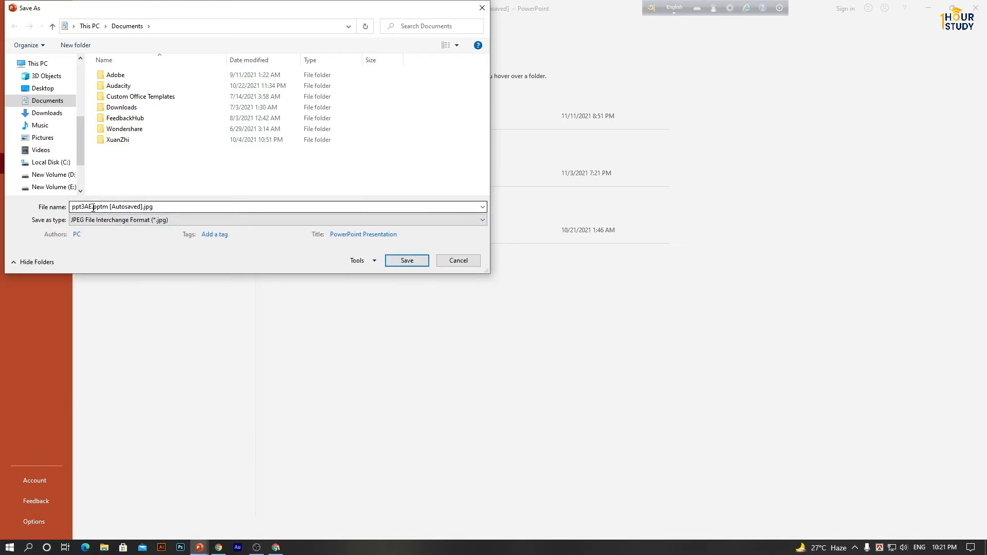
click(93, 207)
click(106, 208)
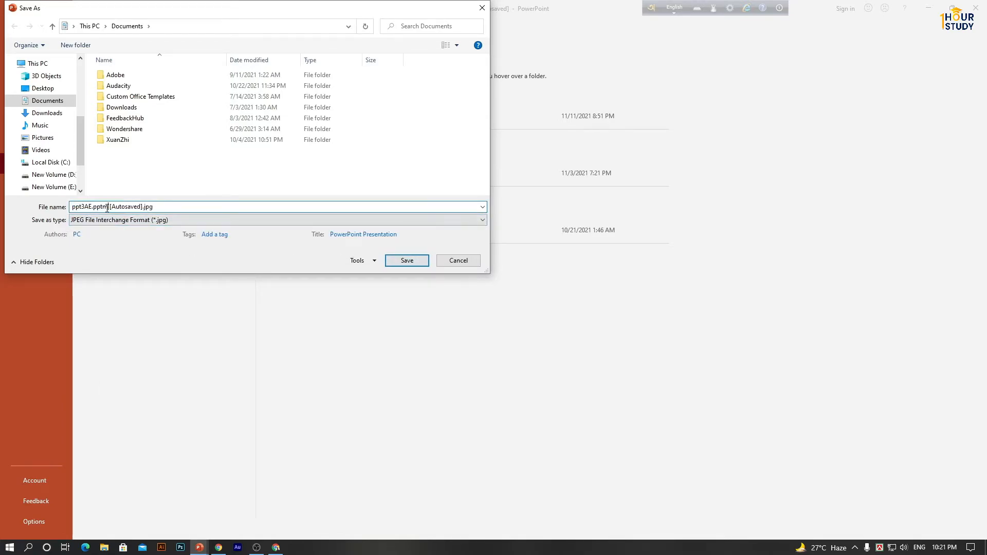
key(BackSpace)
key(BackSpace)
key(BackSpace)
key(BackSpace)
key(BackSpace)
key(BackSpace)
key(BackSpace)
key(BackSpace)
key(BackSpace)
key(BackSpace)
key(BackSpace)
text(Robin)
click(404, 262)
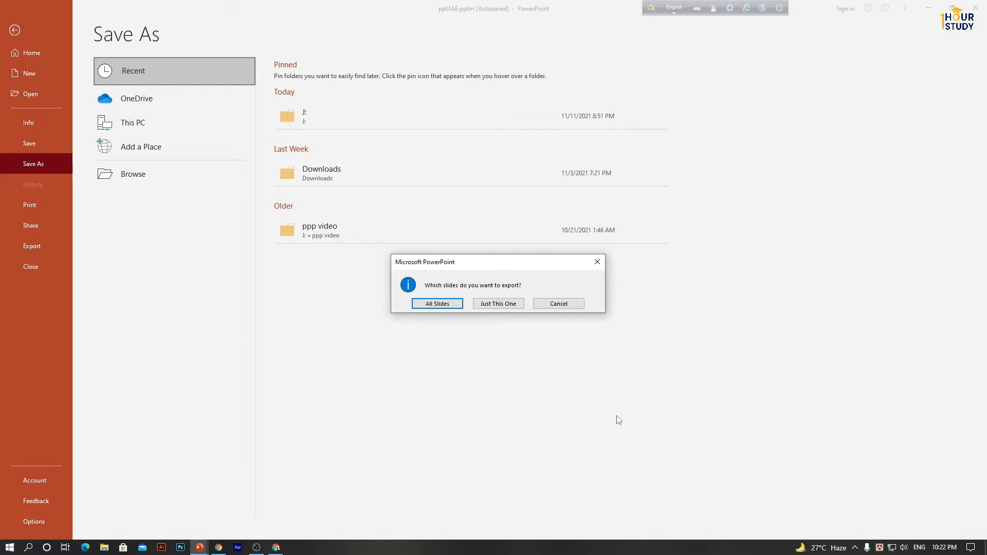
click(490, 304)
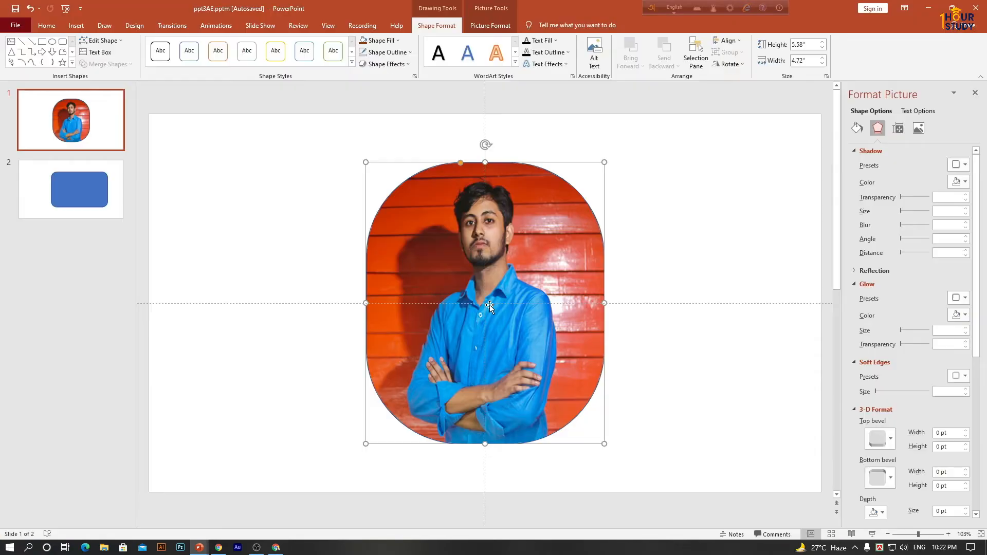
View the exported JPEG from the New Volume (J:) drive, close it and return to the ppt3AE.pptm presentation.
click(928, 9)
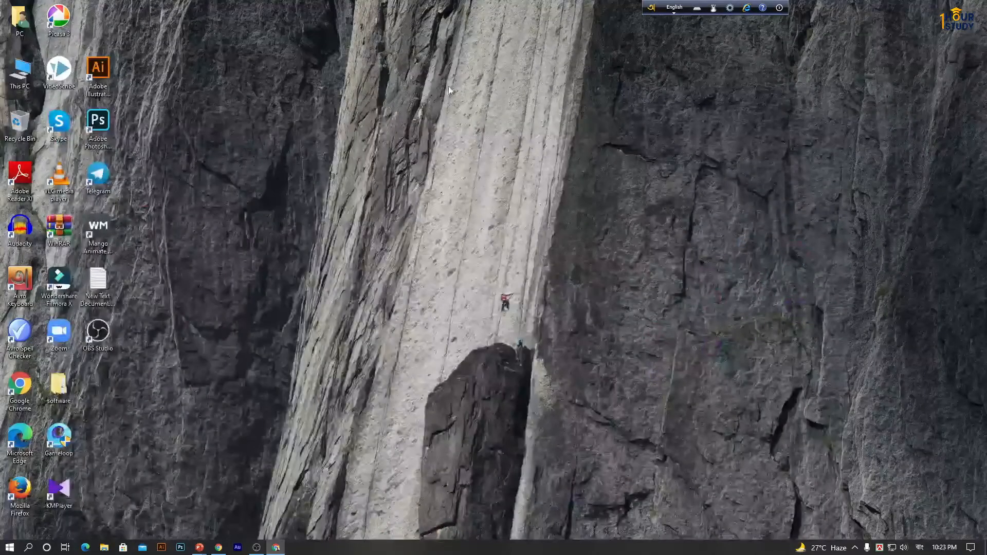
double_click(20, 72)
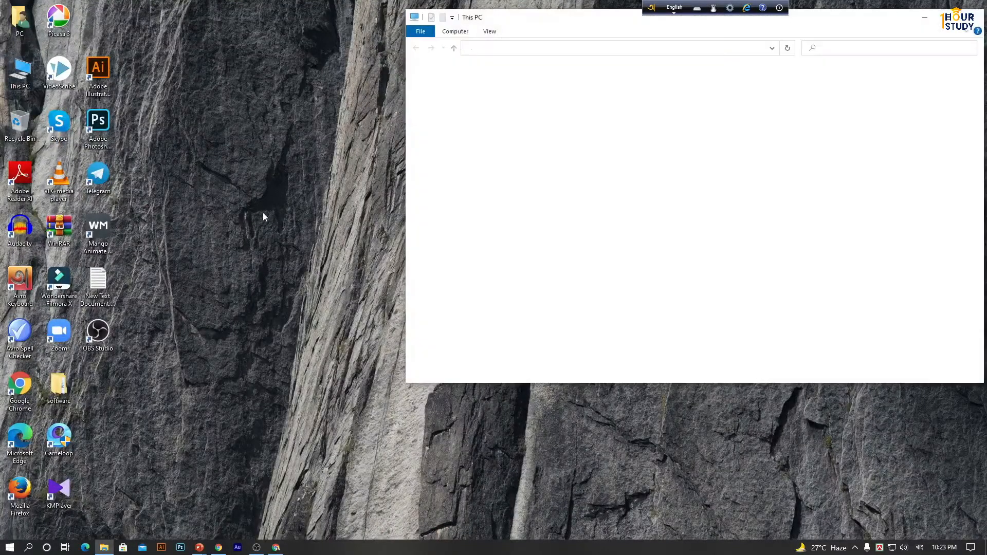
double_click(549, 254)
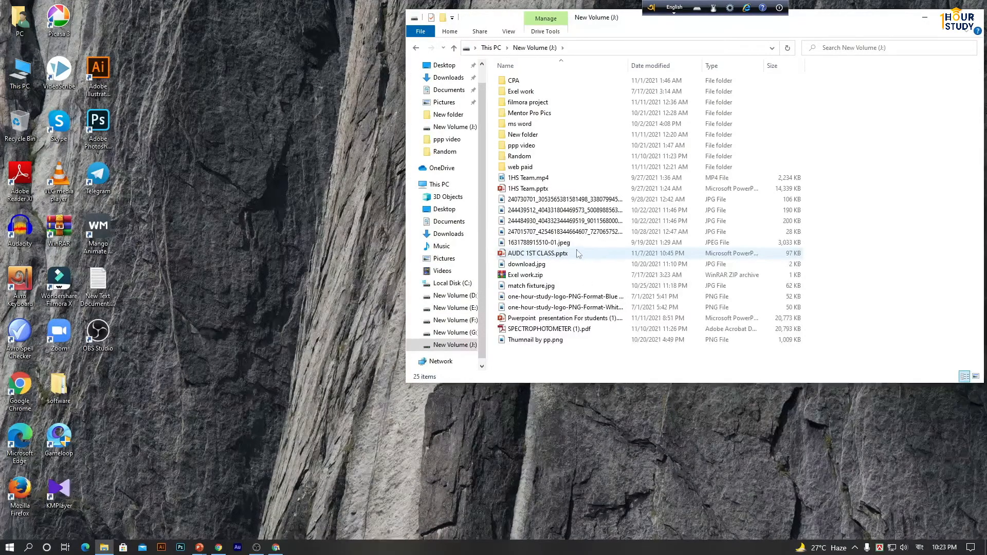
double_click(524, 337)
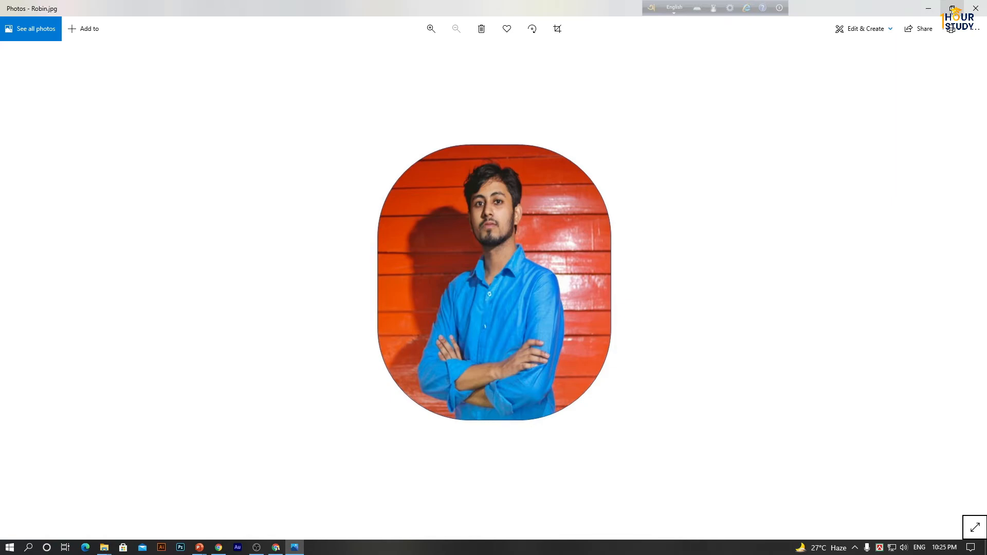
click(976, 8)
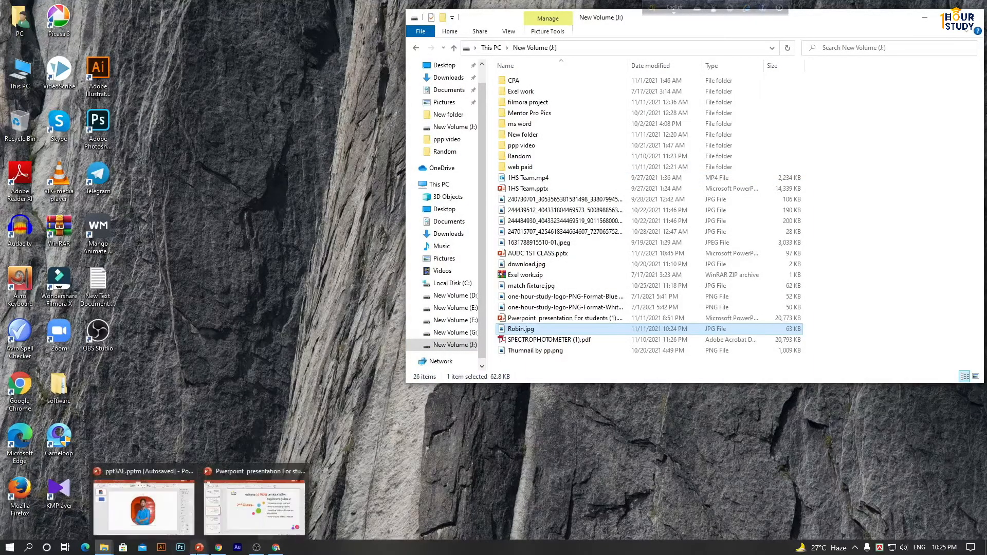
click(179, 523)
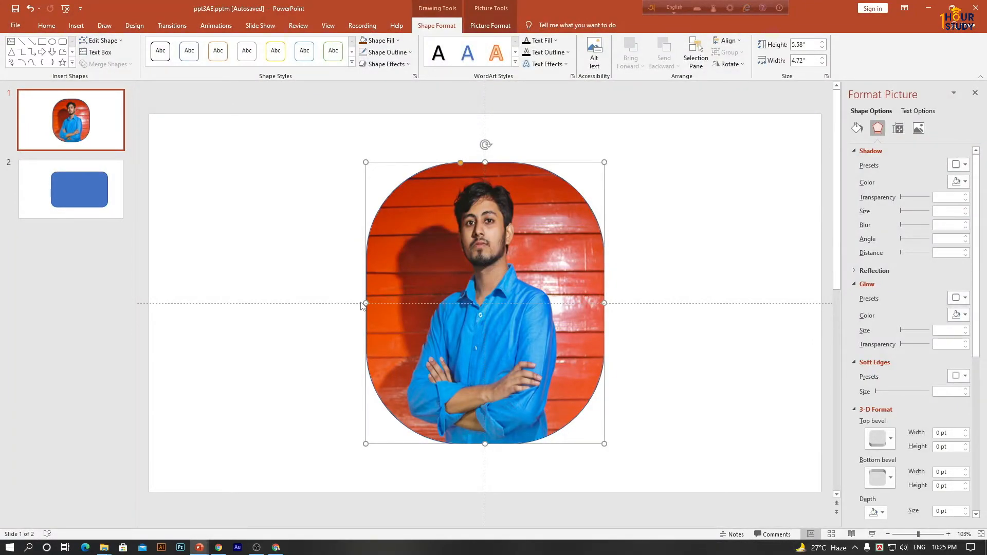
Widen the picture-filled shape on its left side to 5.17" and shift it slightly right of the slide centre.
drag(365, 304, 348, 304)
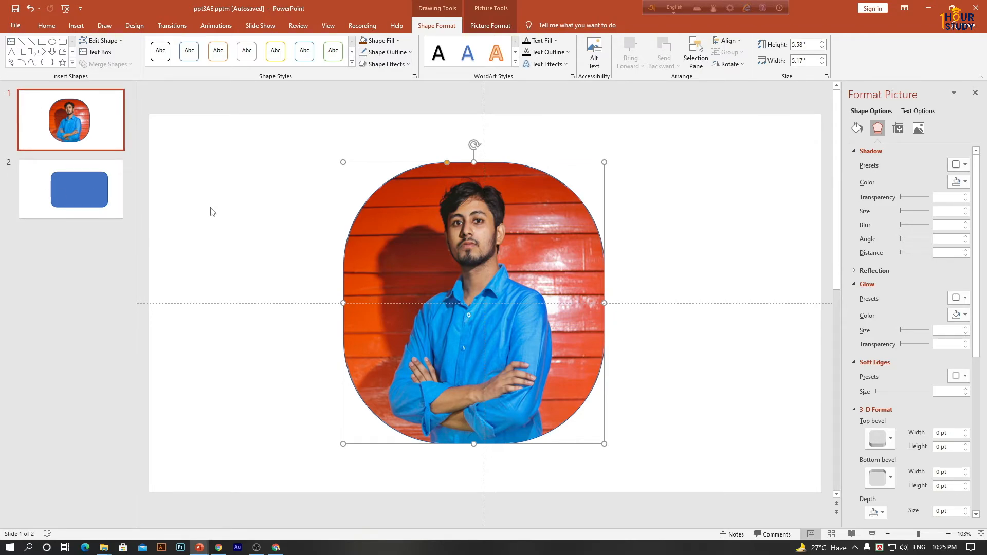
mouse_move(196, 546)
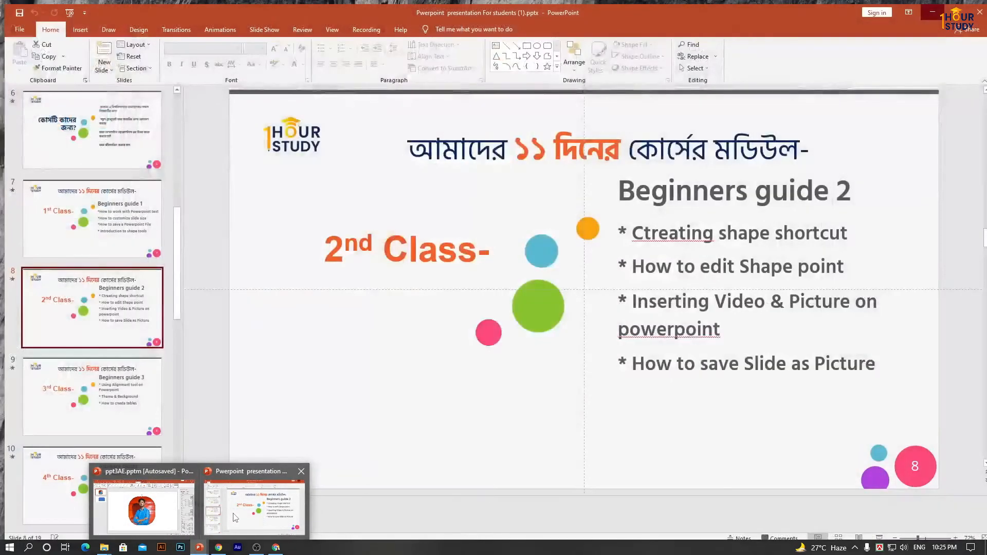
click(255, 507)
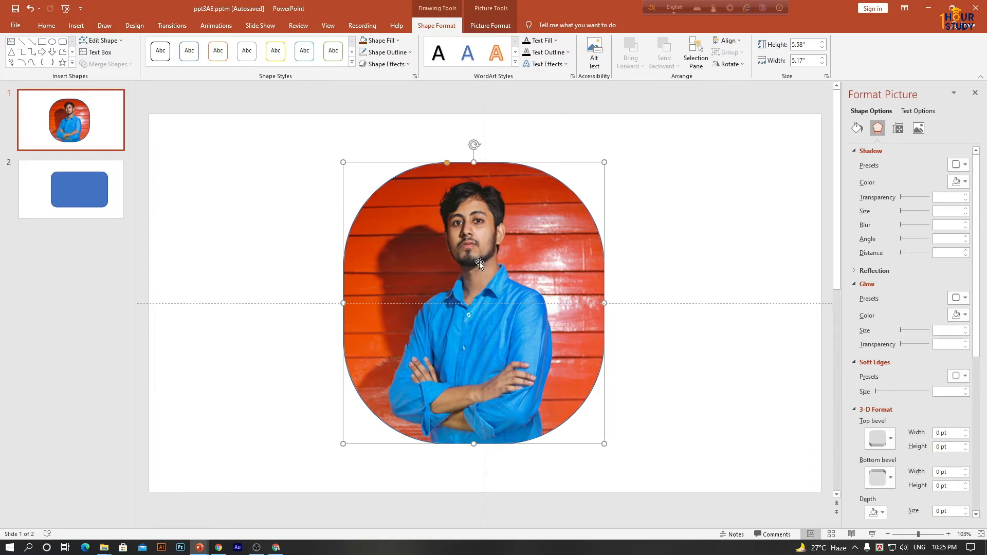
drag(510, 221, 533, 245)
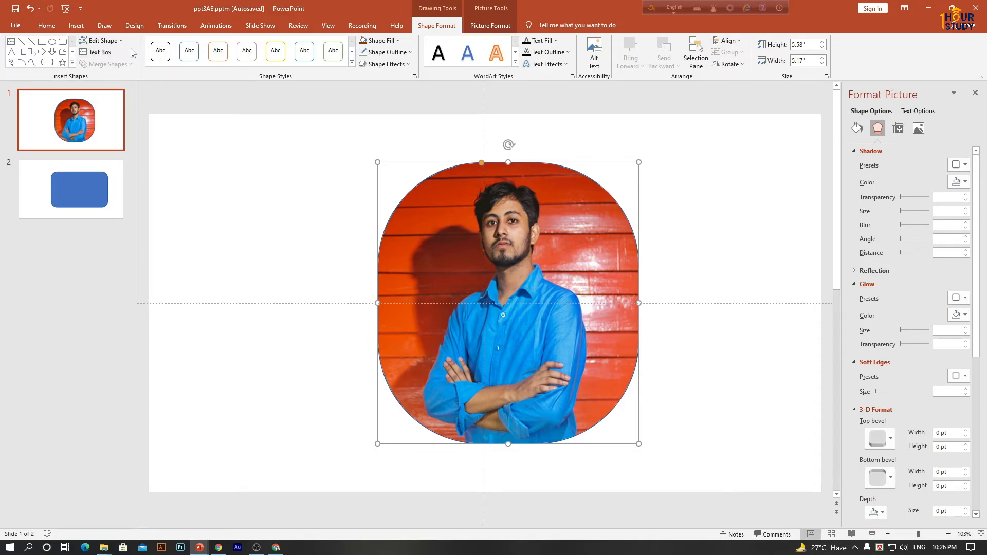
Replace the picture-filled shape on slide 1 with a rounded rectangle about 7.19" wide and 3.68" high.
click(76, 25)
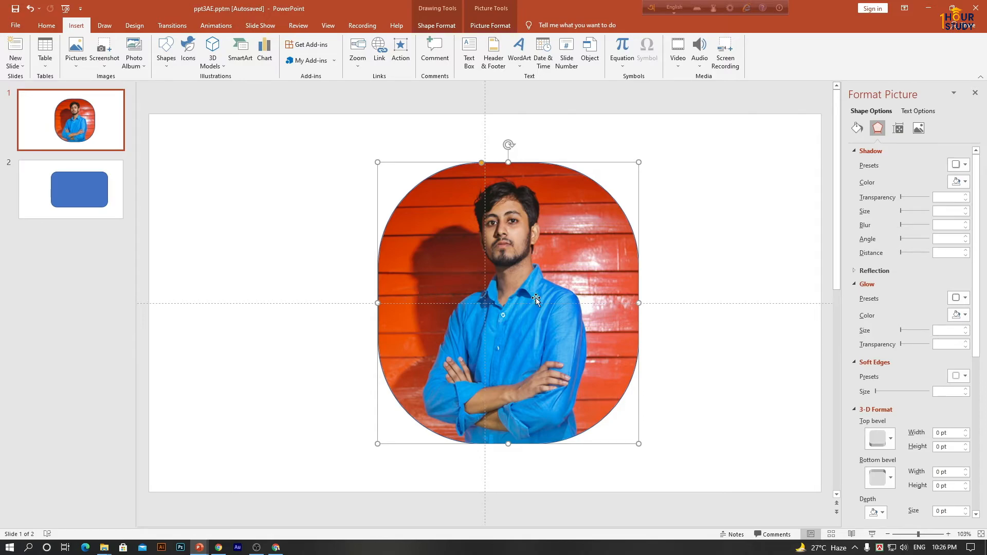
key(Delete)
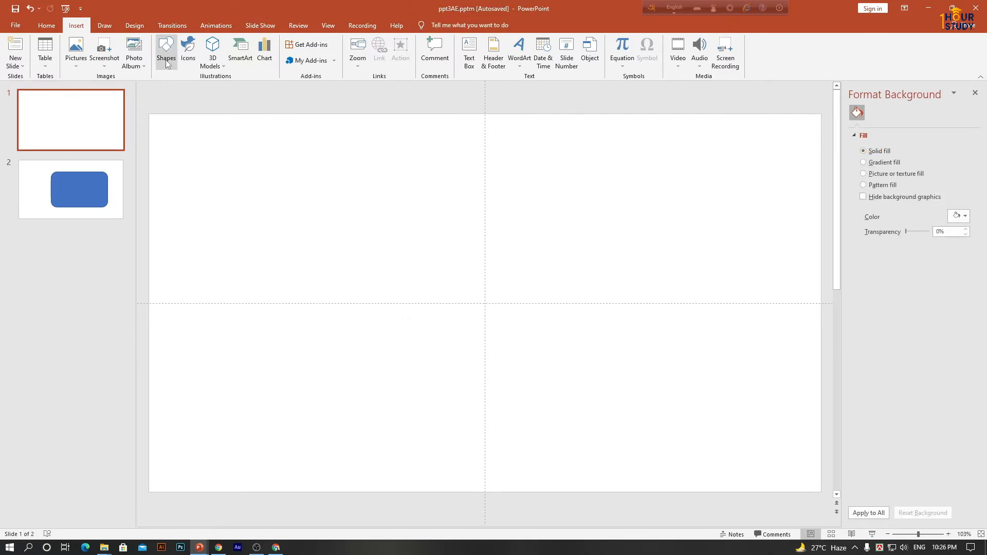
click(167, 65)
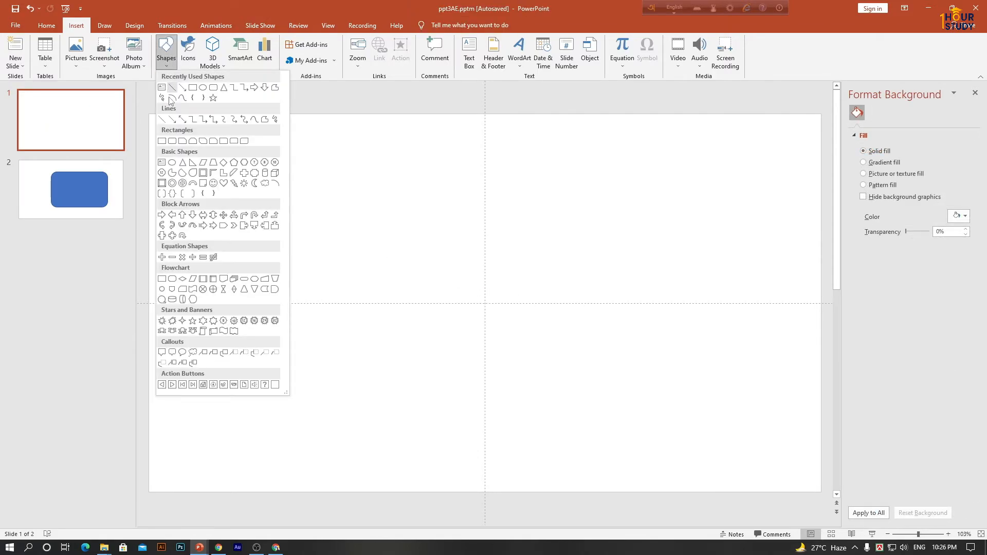
click(173, 141)
drag(329, 183, 692, 368)
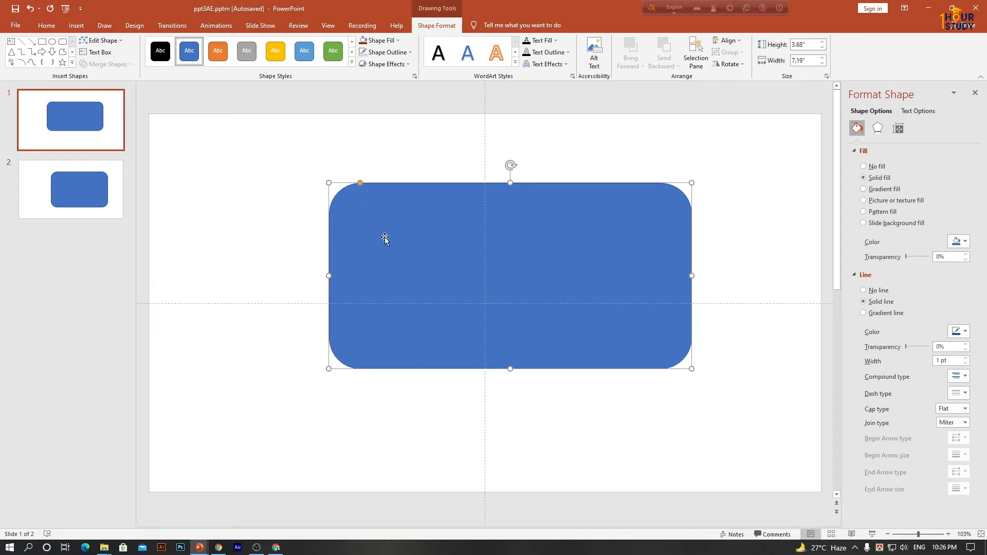
Try a dotted pattern fill on the rounded rectangle, look through its effect and size options, and restore the solid fill.
click(78, 27)
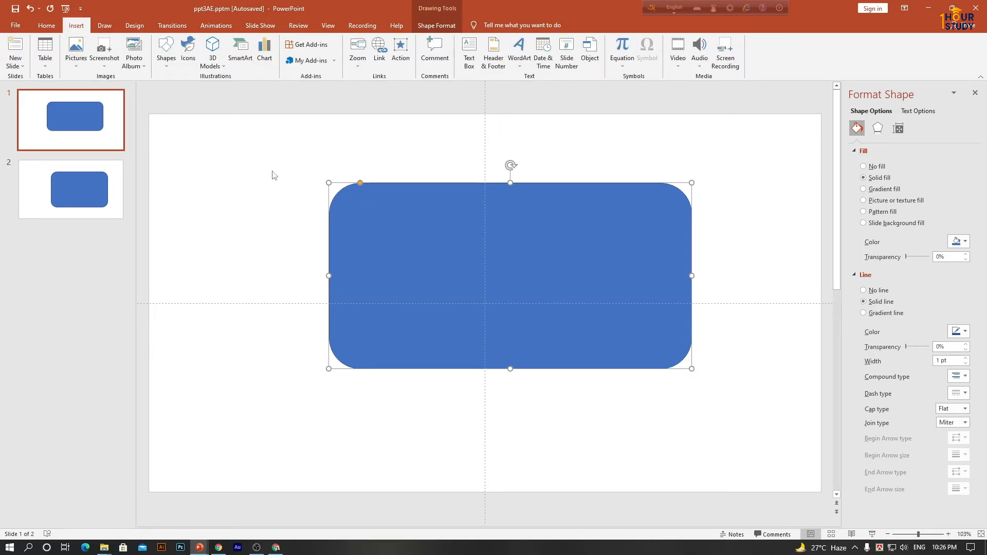
click(864, 223)
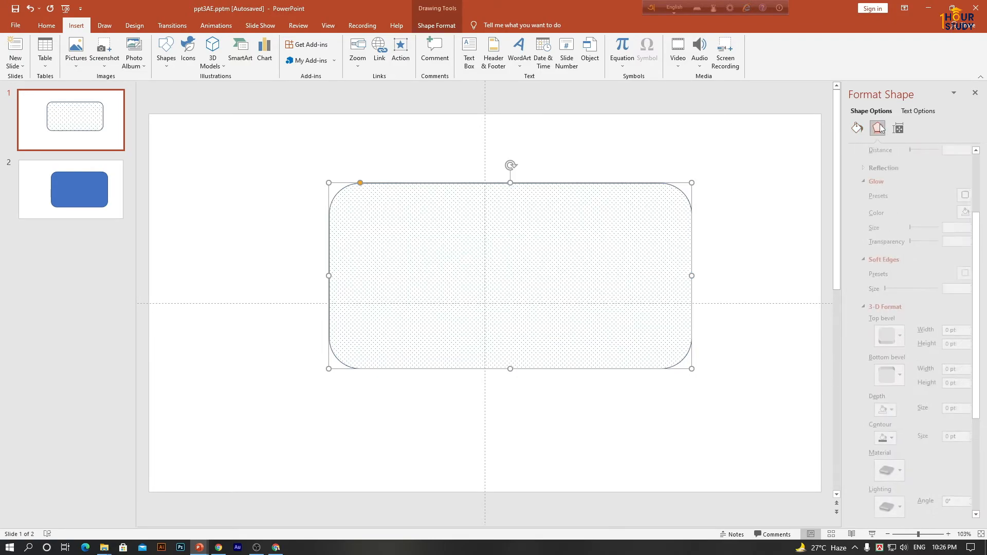
scroll(864, 221, down, 3)
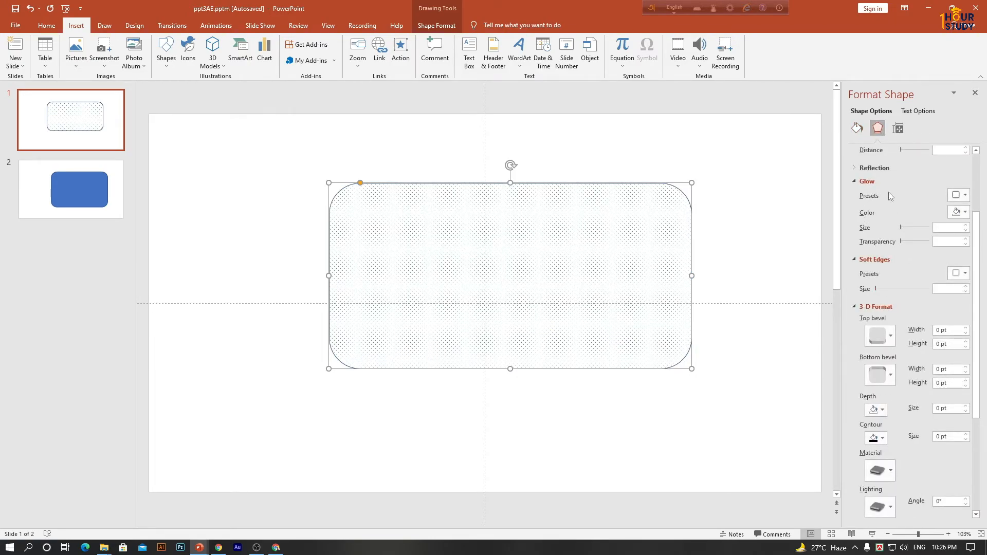
click(898, 128)
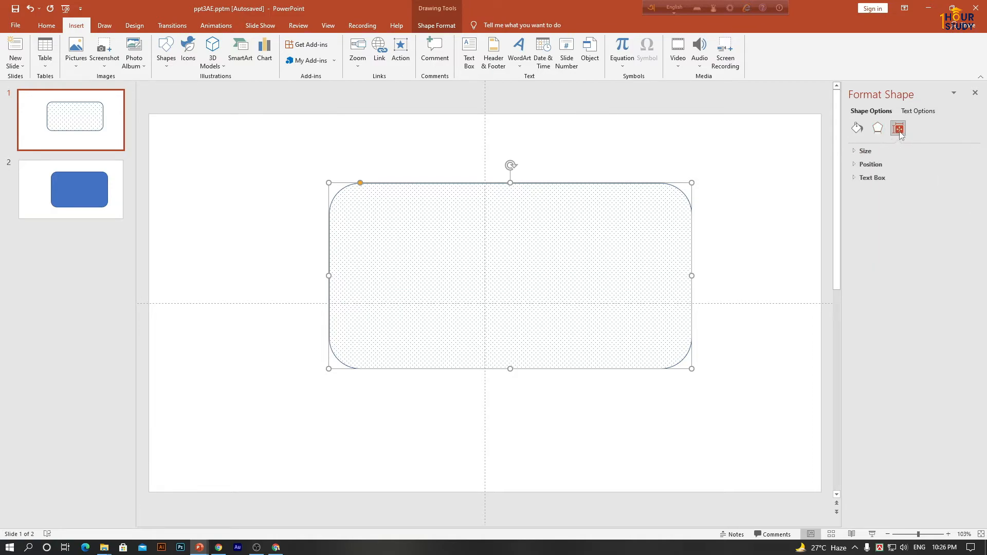
click(878, 150)
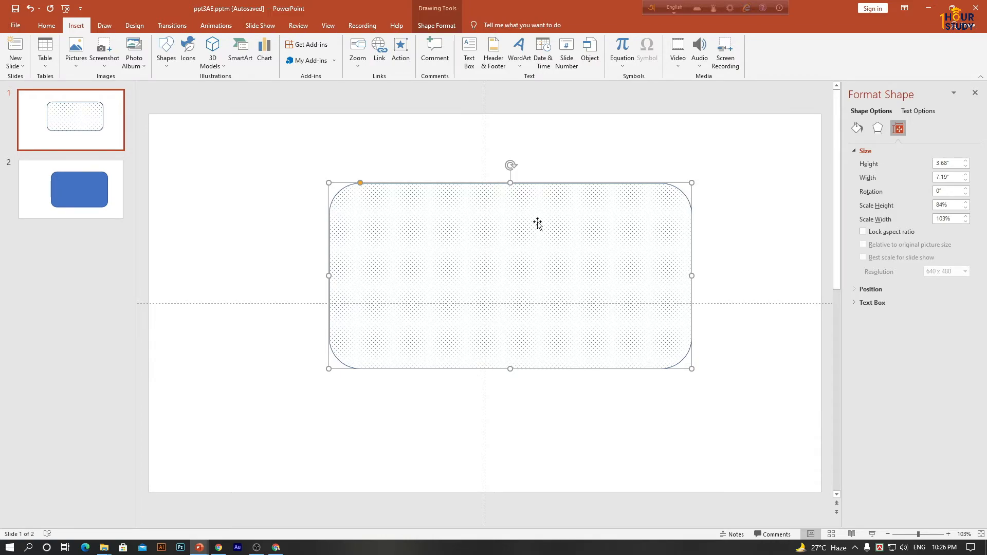
click(858, 128)
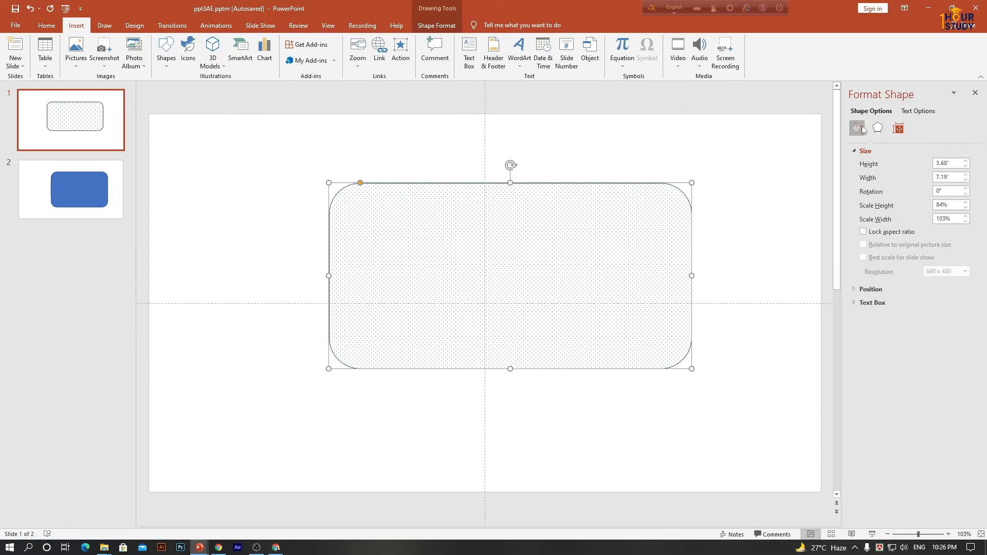
click(869, 179)
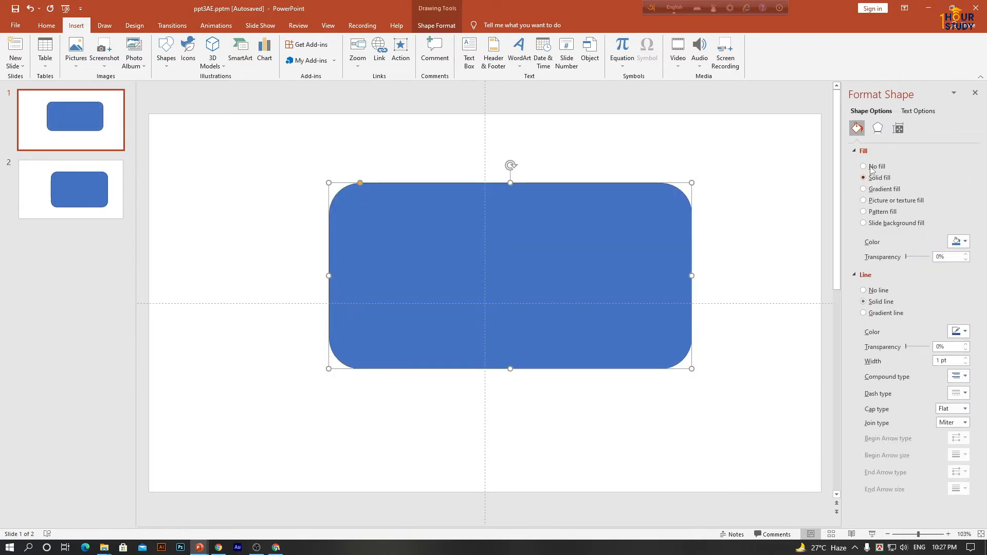
Reduce the rounded rectangle's height to 2.8" in its size settings.
click(894, 131)
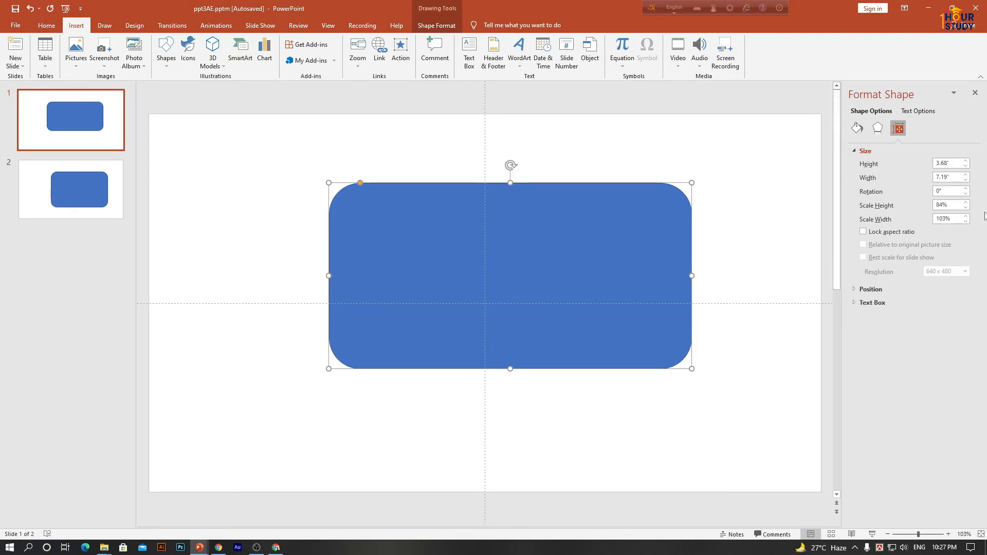
click(966, 166)
click(966, 167)
click(965, 167)
click(966, 166)
click(966, 166)
click(966, 166)
click(967, 166)
click(966, 166)
click(966, 166)
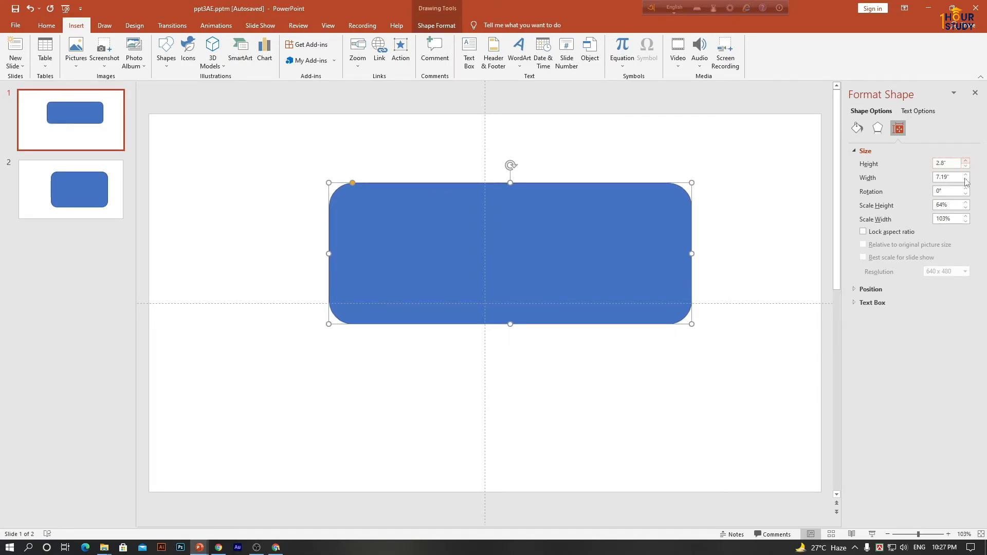
Set the rounded rectangle's rotation to -8° and turn it clockwise by hand to about 15°.
click(966, 195)
click(967, 194)
click(966, 195)
click(967, 195)
click(967, 195)
click(967, 195)
click(966, 195)
click(966, 195)
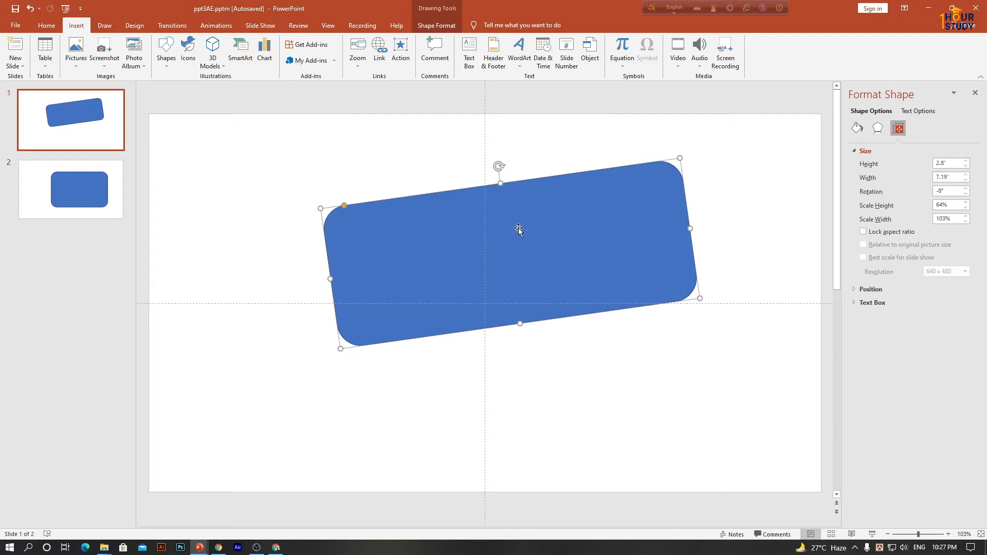
drag(498, 166, 536, 198)
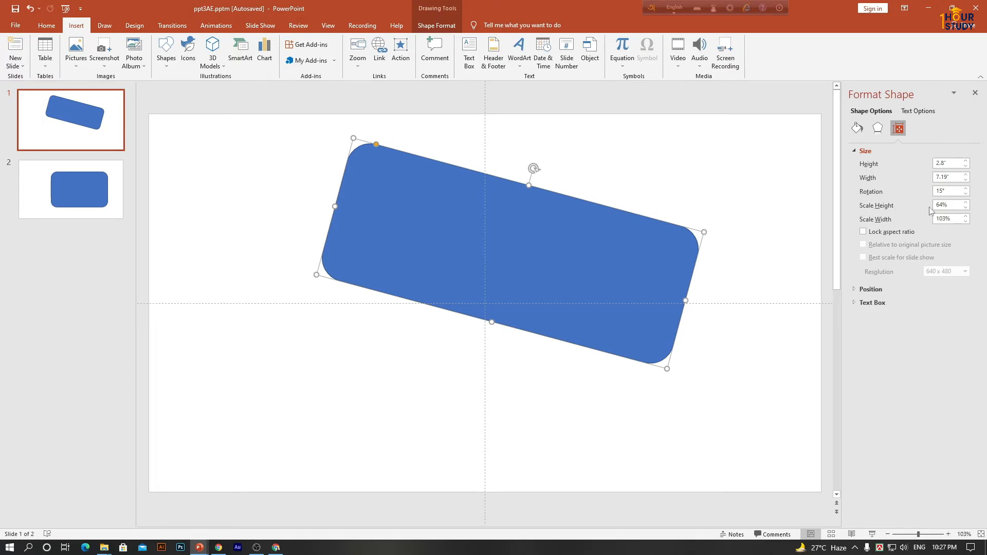
Set the rounded rectangle's scale height to 78% and its scale width to 79%.
click(966, 208)
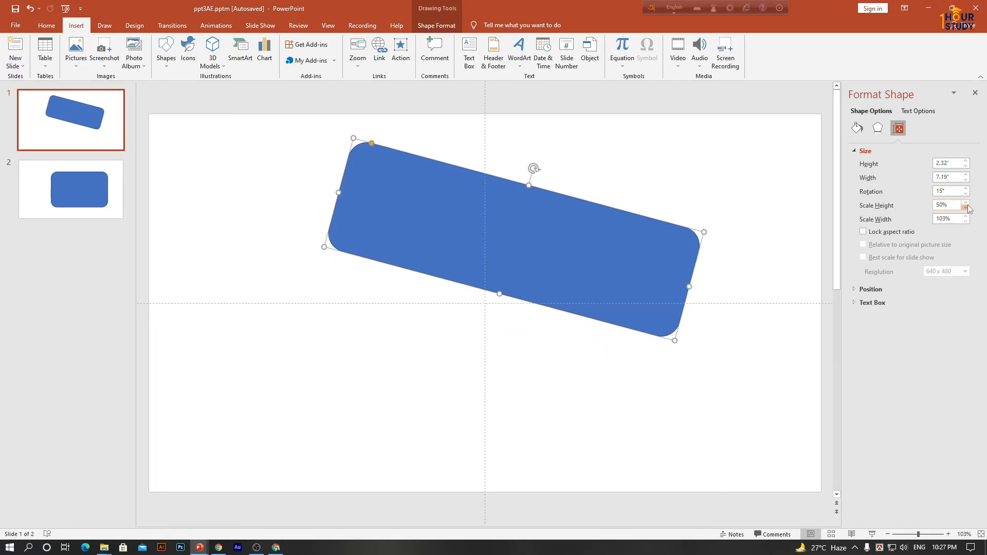
click(967, 207)
click(966, 207)
click(966, 204)
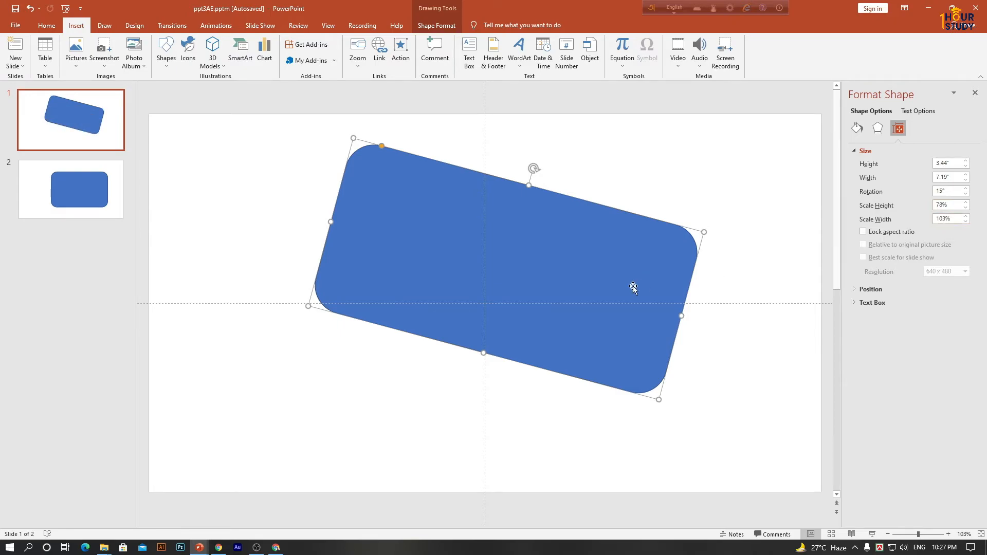
click(966, 216)
click(966, 217)
click(966, 221)
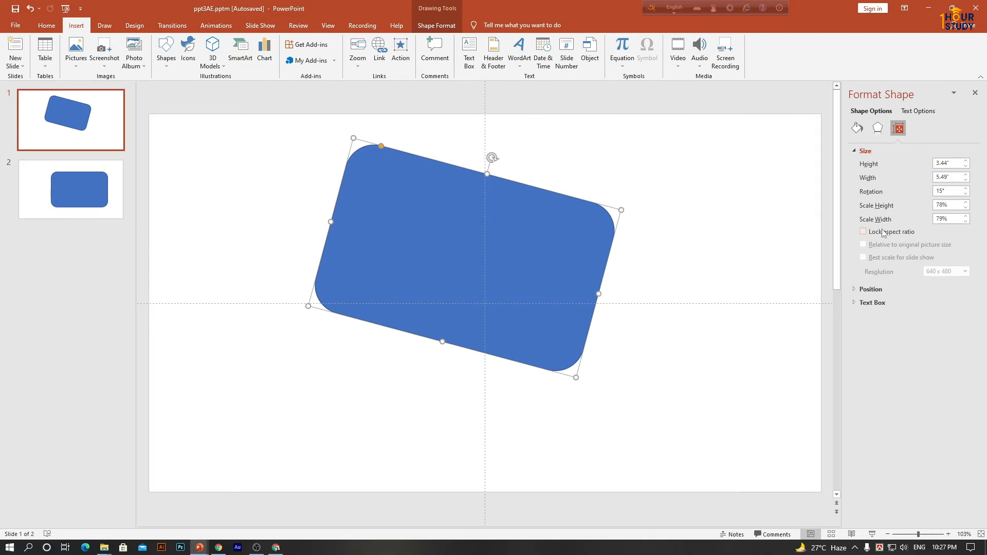
Lock the rounded rectangle's aspect ratio and scale it up to 83% width, repositioning it near the middle of the slide.
click(865, 232)
drag(532, 267, 572, 289)
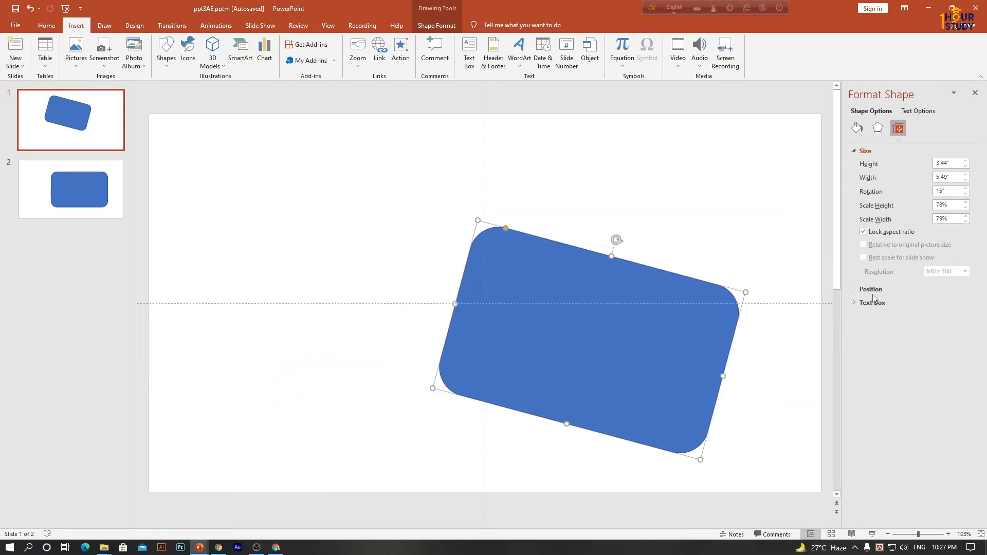
click(965, 218)
click(965, 218)
drag(615, 332, 522, 302)
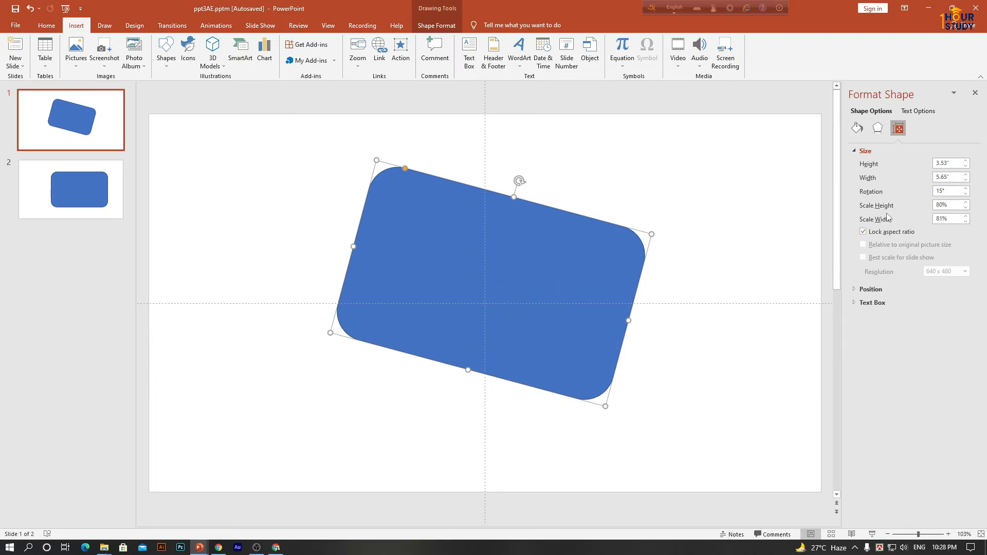
click(966, 216)
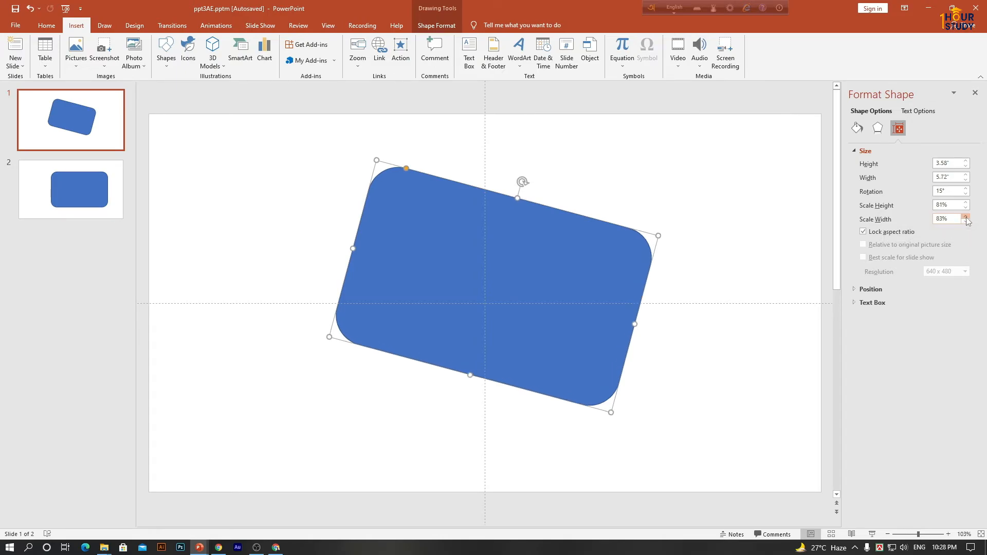
Set the scale height to 86% with the aspect ratio locked.
click(968, 207)
click(967, 208)
click(968, 207)
click(967, 203)
click(967, 203)
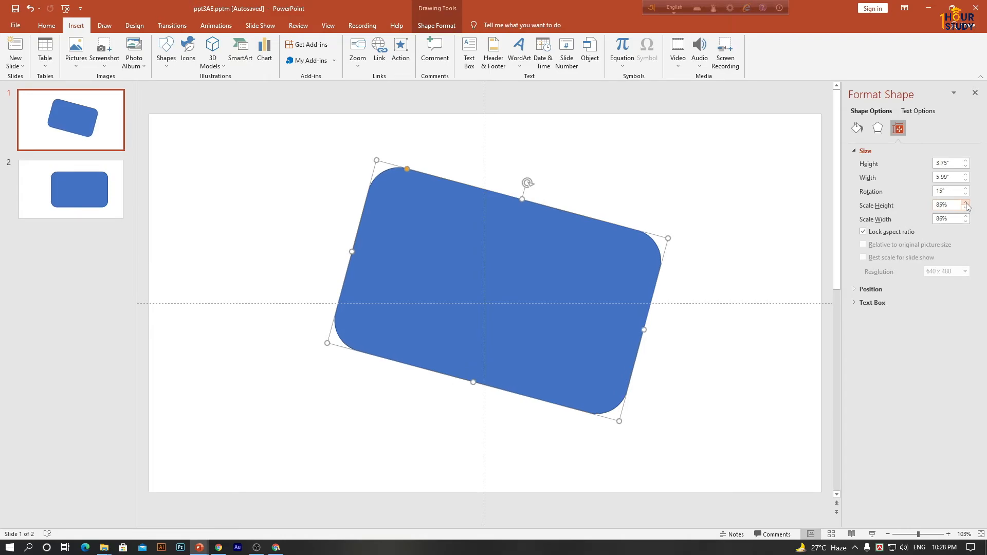
click(967, 203)
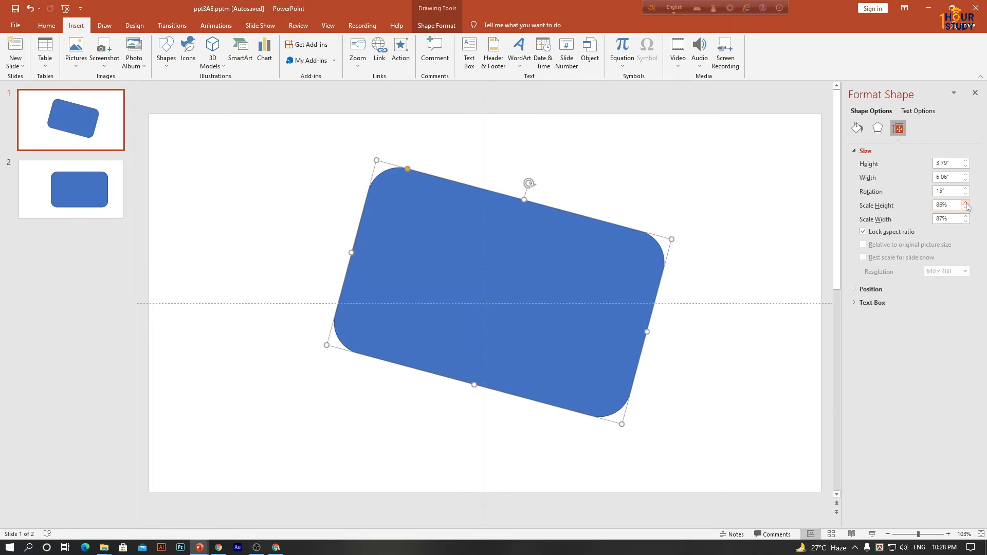
Unlock the rounded rectangle's aspect ratio and set only its scale height to 91%.
click(863, 232)
click(967, 203)
click(967, 204)
click(967, 203)
click(966, 203)
click(967, 204)
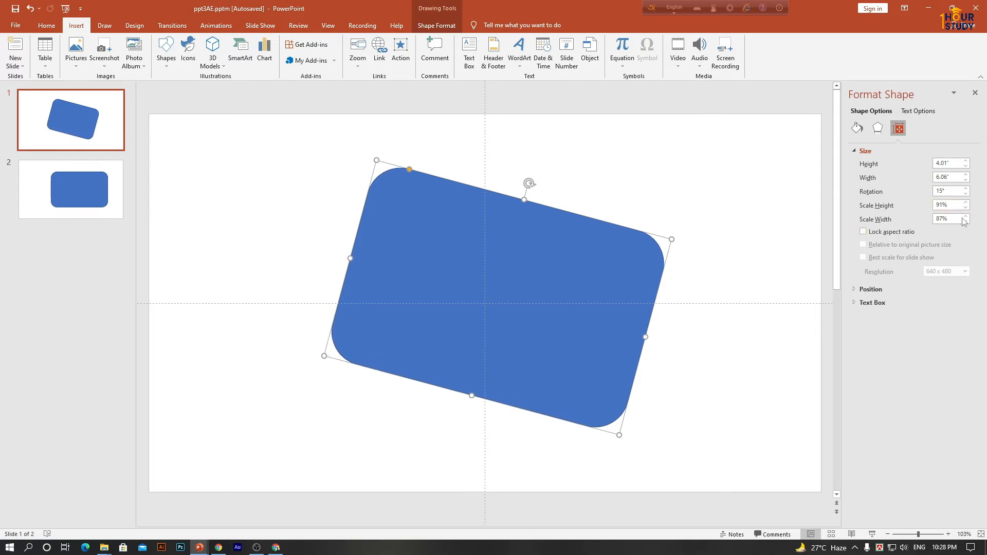
Reduce the rounded rectangle's scale width to 84%.
click(966, 221)
click(966, 221)
click(966, 222)
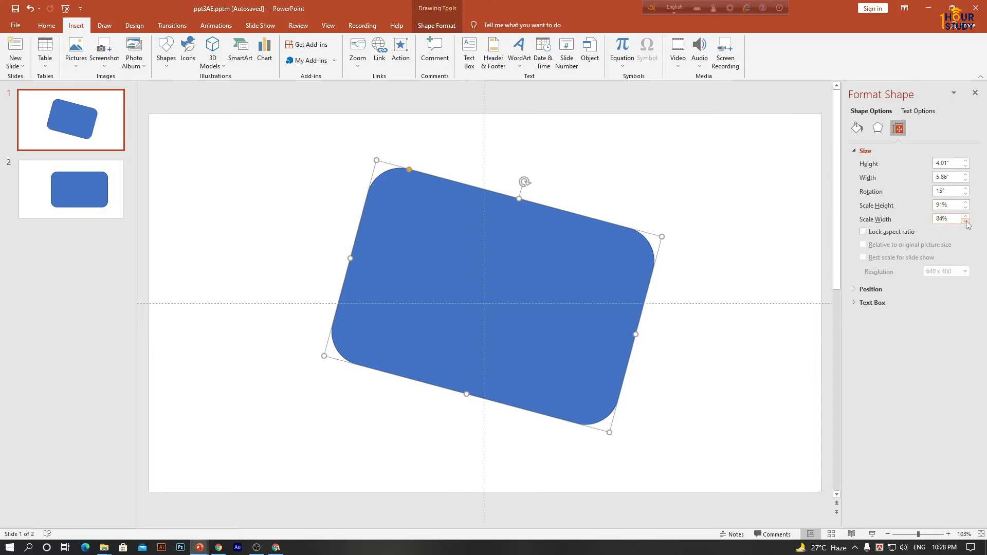
Show the position settings and set the rounded rectangle's horizontal position to 3.8" from the top left corner.
click(894, 289)
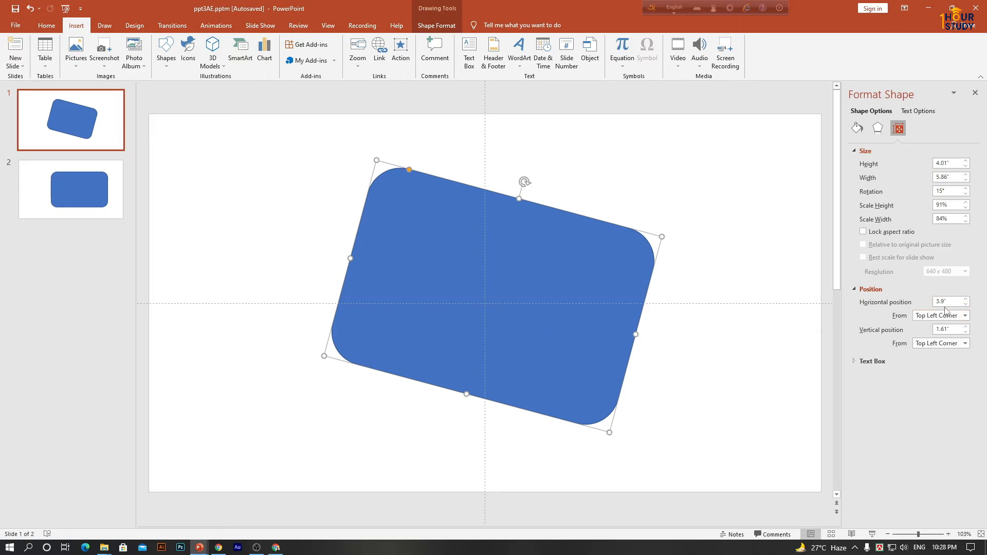
click(965, 299)
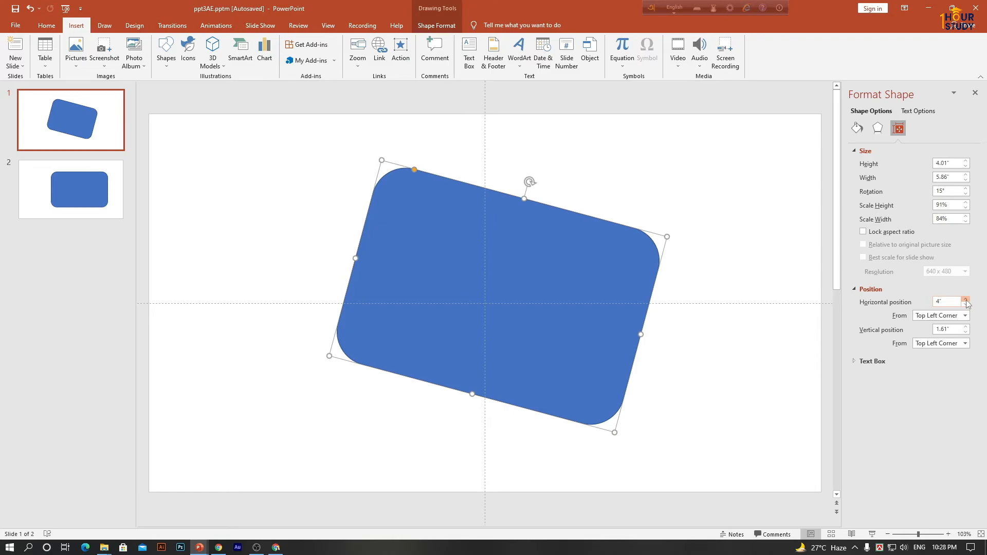
click(966, 305)
click(966, 304)
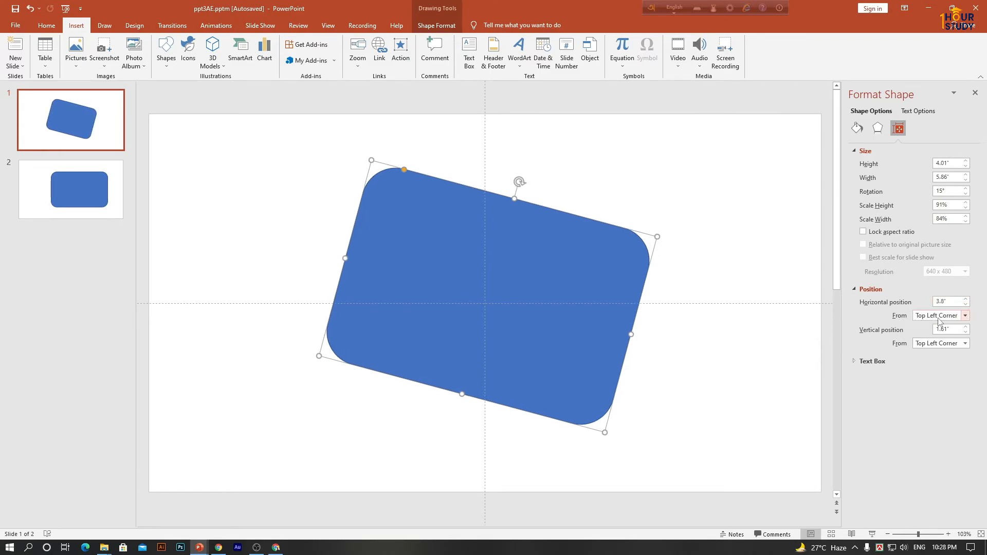
Try measuring the horizontal position from Center, and restore Top Left Corner as the reference.
click(962, 318)
click(947, 333)
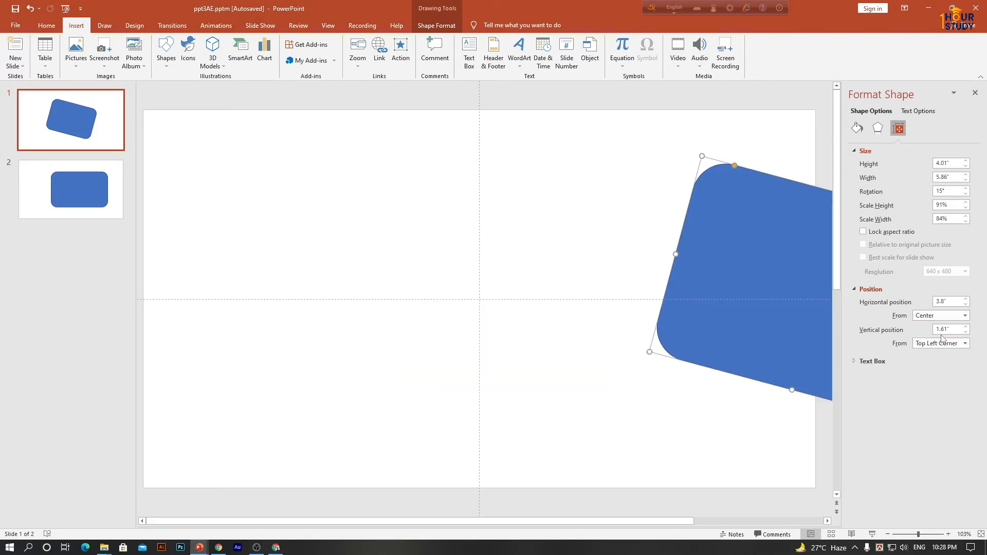
click(964, 316)
click(941, 325)
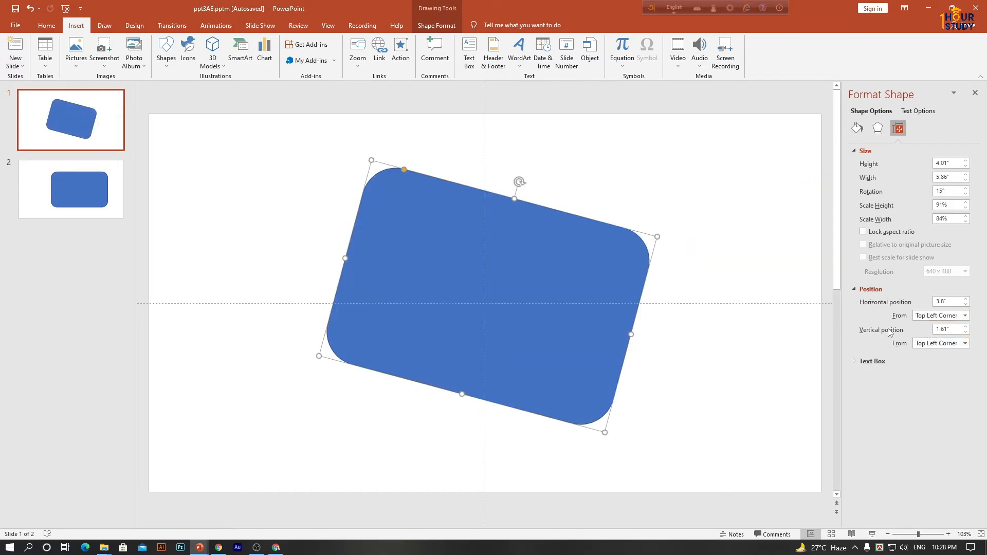
Rotate the rounded rectangle by hand back to 0° and set its vertical position to 0.7".
drag(519, 181, 503, 200)
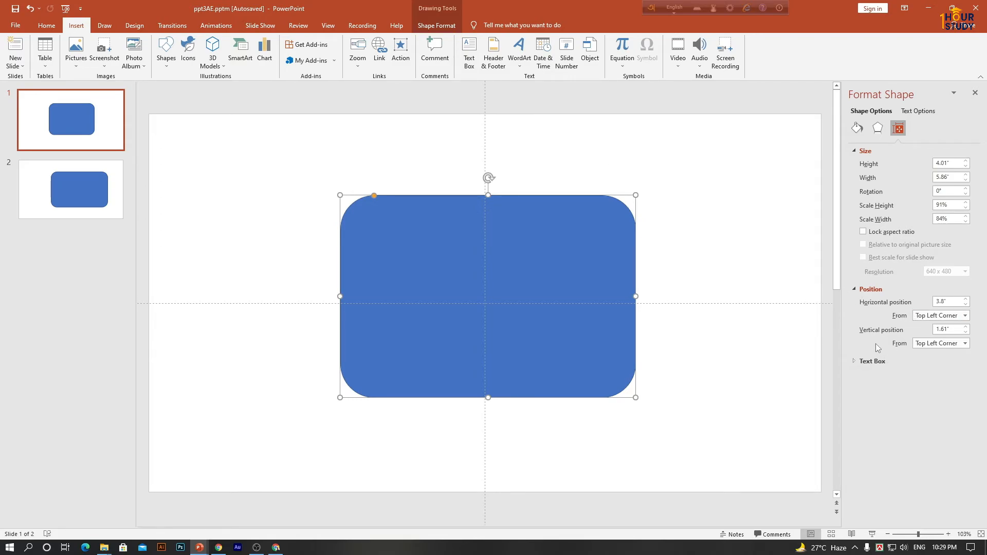
click(966, 332)
click(966, 332)
click(965, 332)
click(966, 331)
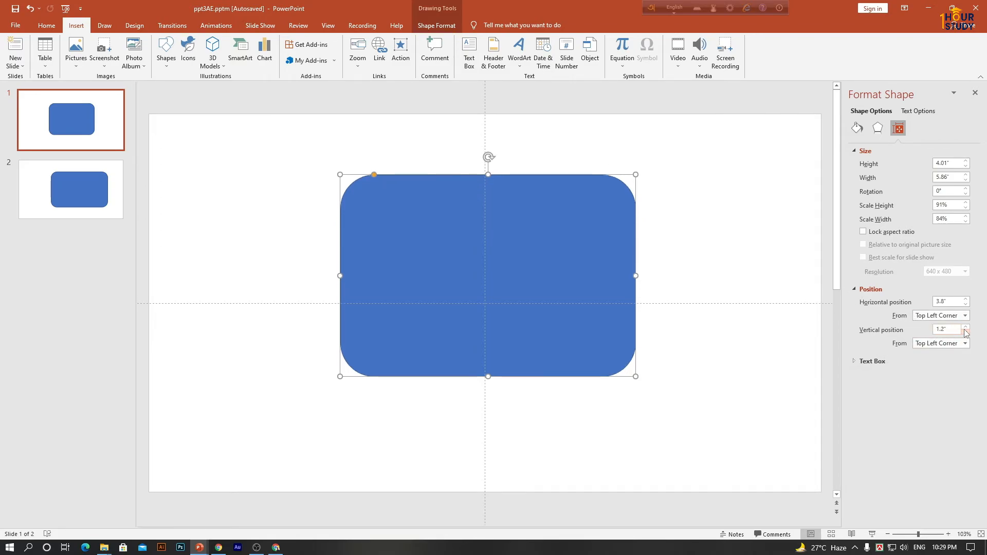
click(965, 331)
click(965, 331)
click(966, 332)
click(966, 332)
click(965, 332)
Set the rounded rectangle's horizontal position to 4.5" from the top left corner.
click(966, 299)
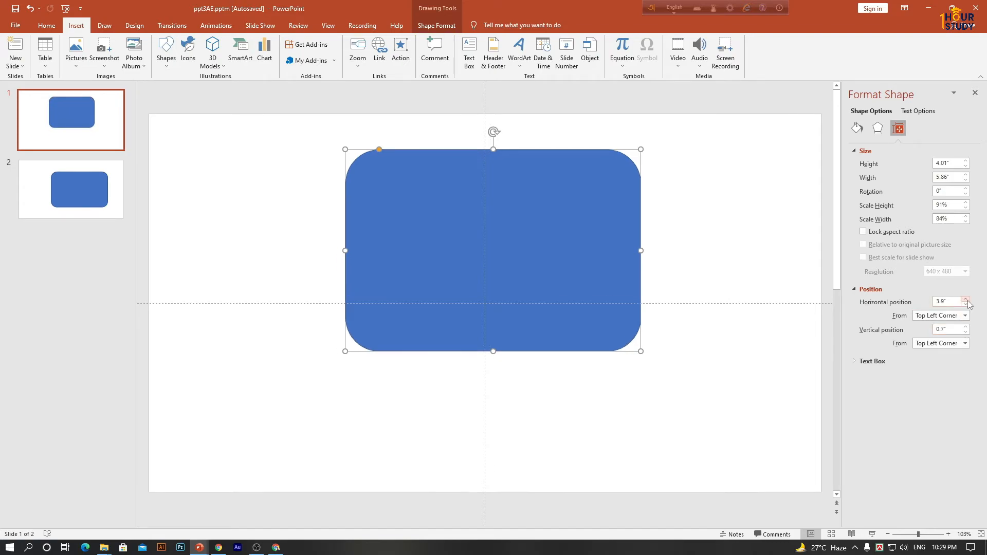
click(967, 300)
click(966, 299)
click(966, 300)
click(966, 299)
click(966, 299)
click(966, 299)
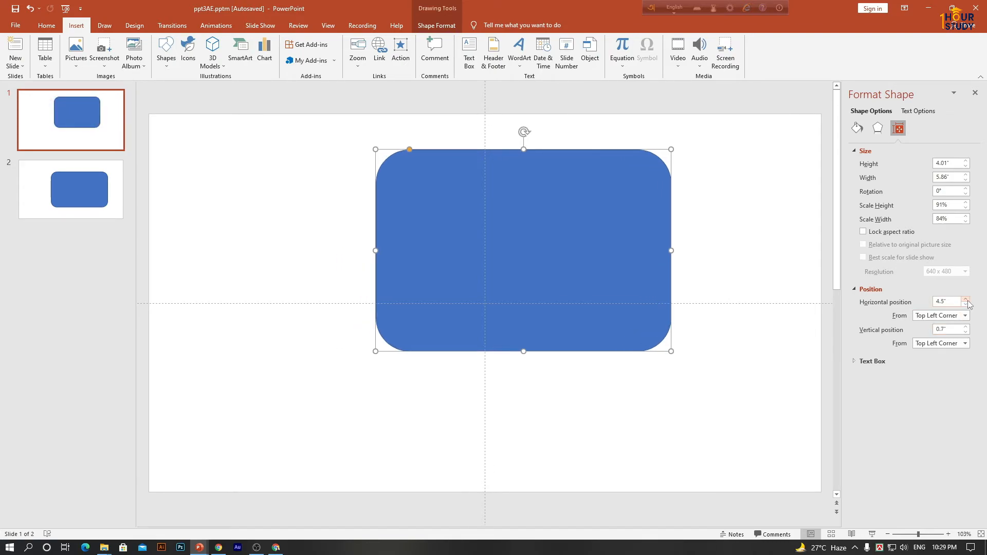
Move the rounded rectangle down to a vertical position of 1.3".
click(967, 327)
click(967, 327)
click(966, 327)
click(966, 327)
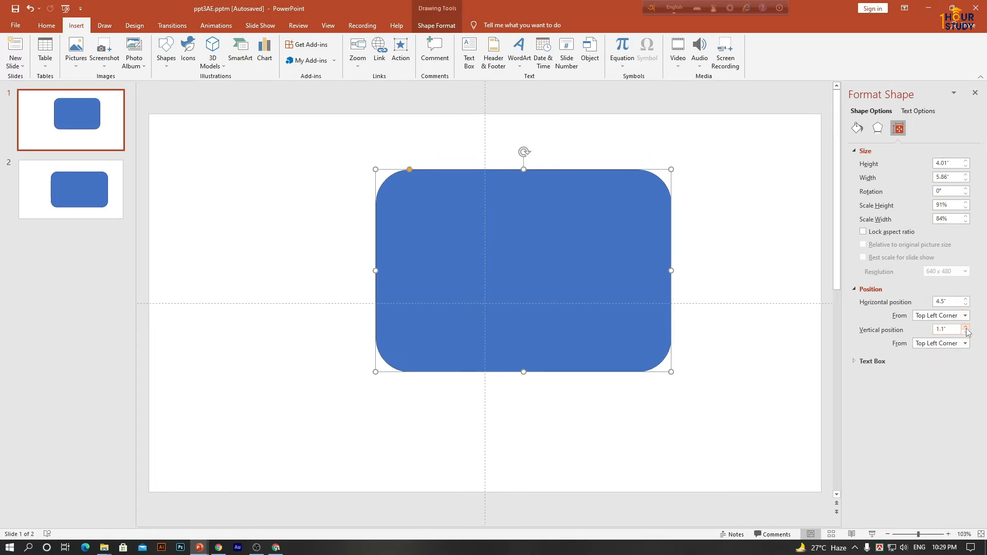
click(966, 327)
click(966, 327)
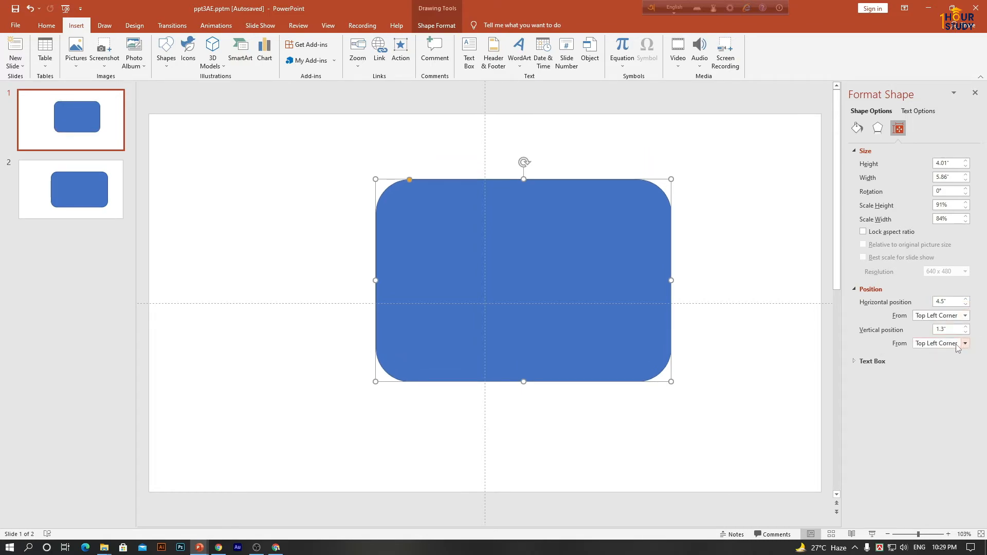
Show the text box settings, enter trial text in the rounded rectangle and delete it.
click(875, 363)
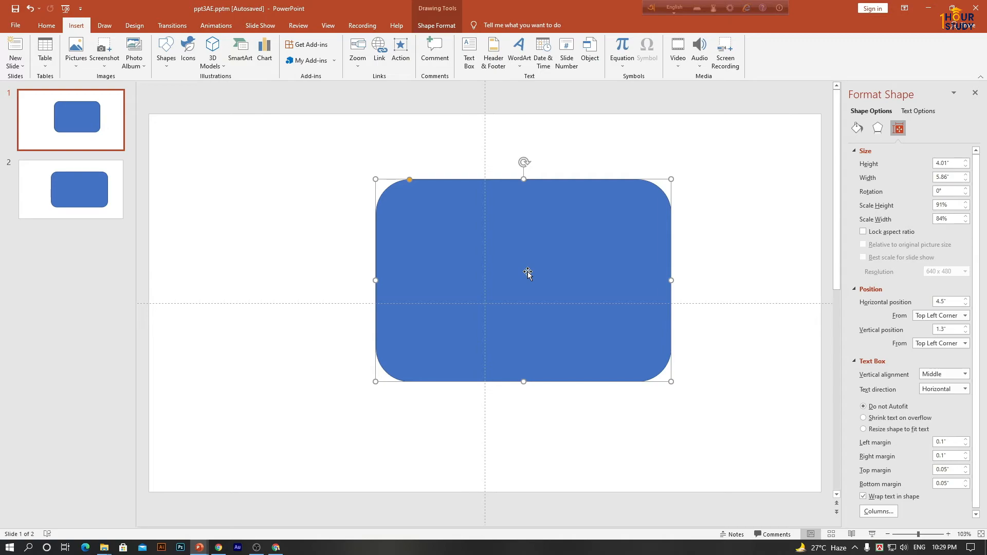
click(517, 234)
text(jjhjhjgjh)
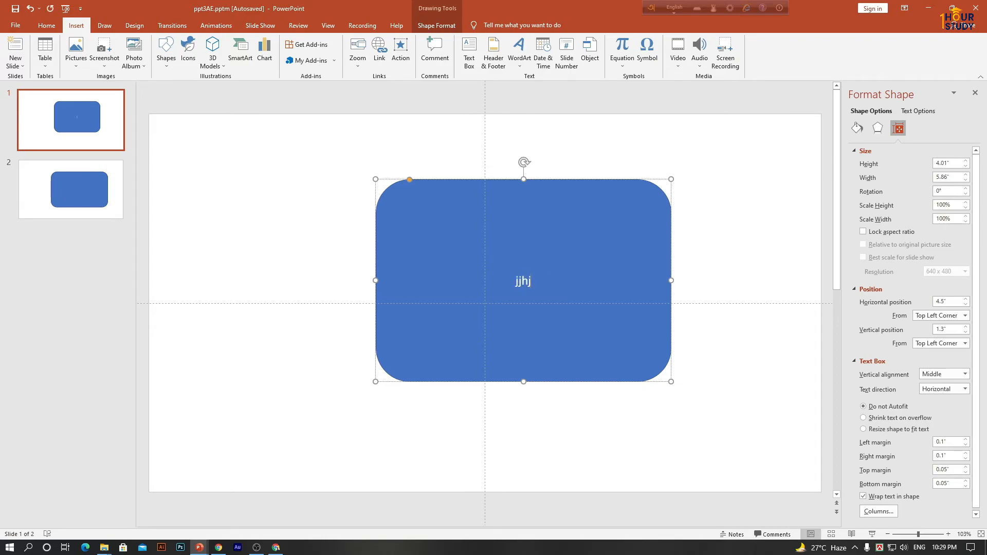
key(BackSpace)
key(BackSpace)
key(BackSpace)
key(BackSpace)
key(BackSpace)
key(BackSpace)
key(BackSpace)
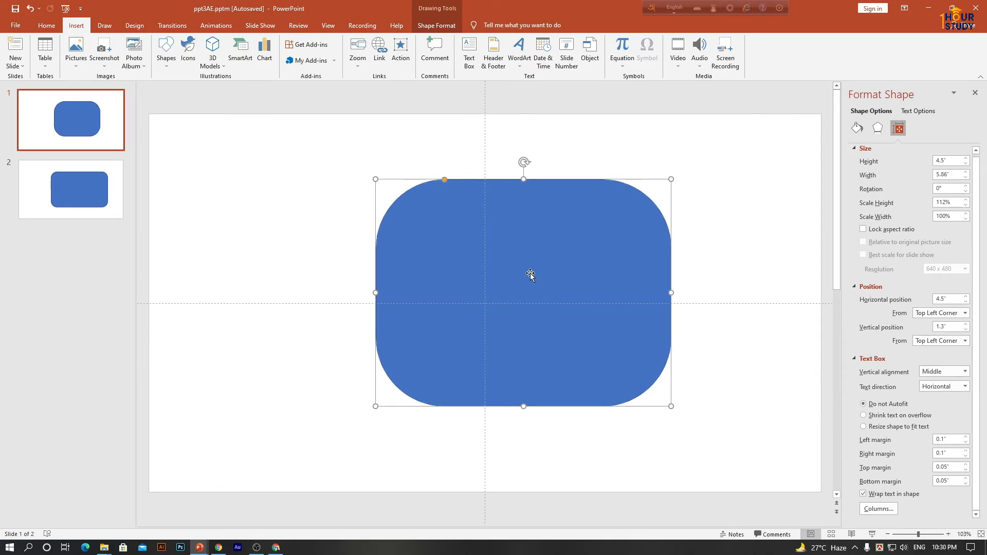
Enter the text "VCXVCXVXCV" in the rounded rectangle and deselect the shape.
text(VCXVCXVXCV)
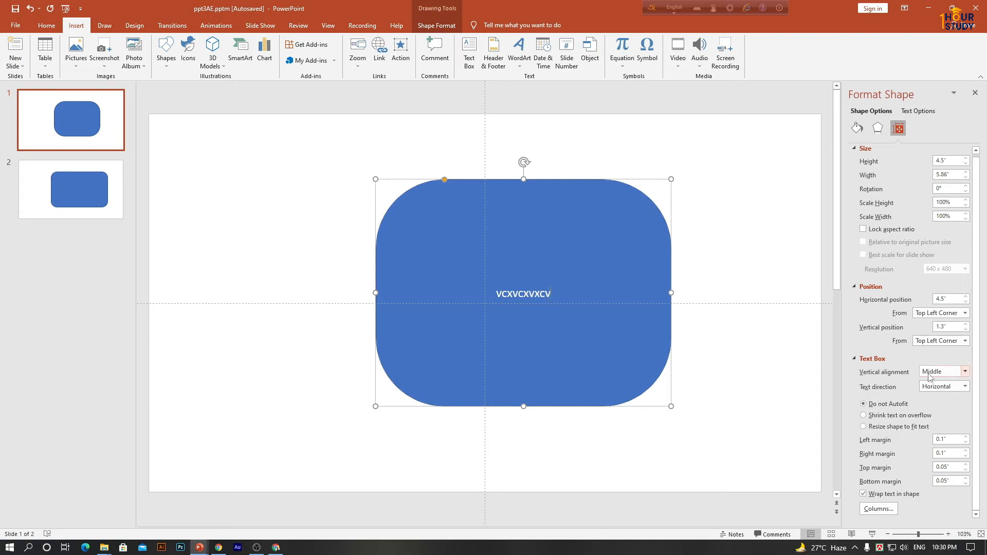
drag(546, 292, 495, 293)
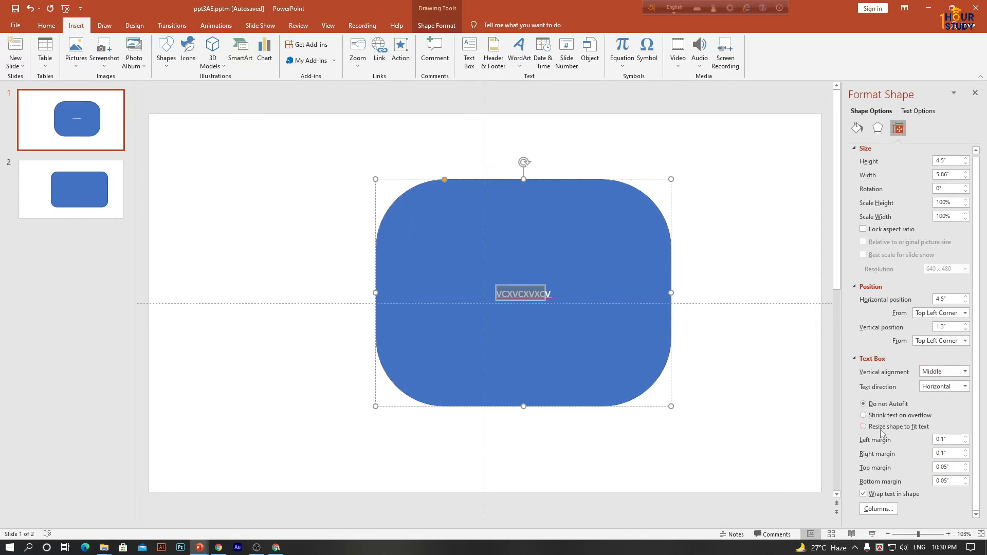
click(679, 264)
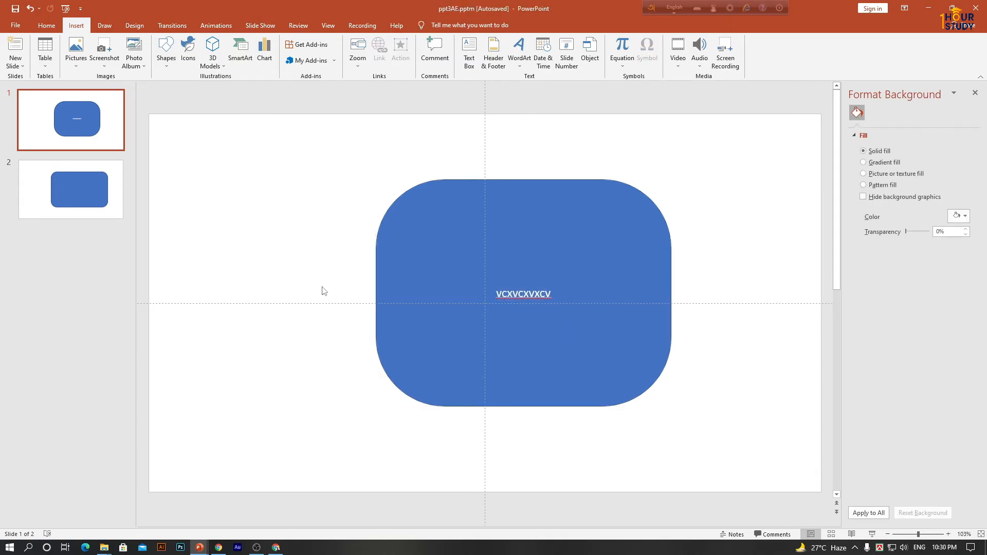
Open the icon library for inserting an icon on slide 1.
click(188, 57)
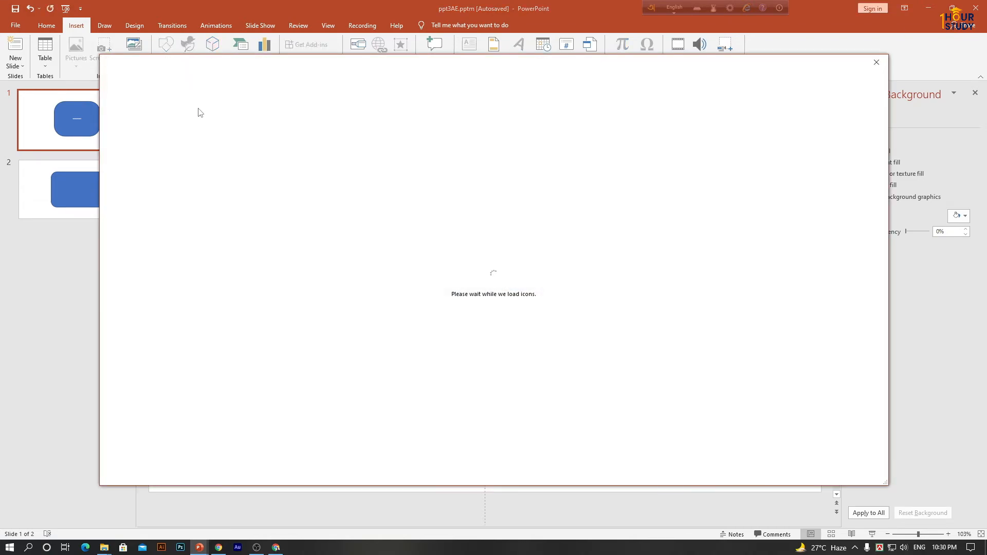